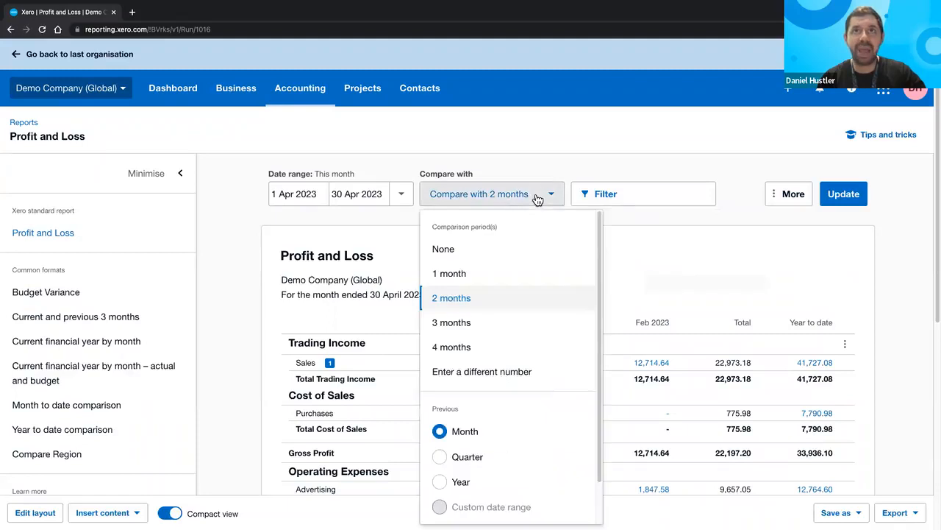
- Compare April 2023 with one previous month and retitle the report 'Profit and Loss - Monthly Variance'
click(509, 272)
click(844, 197)
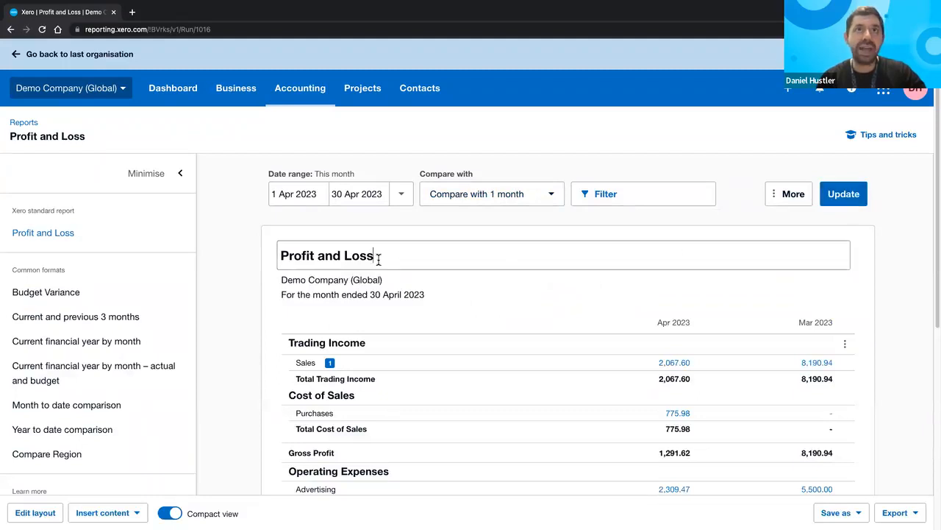
click(379, 259)
text(-)
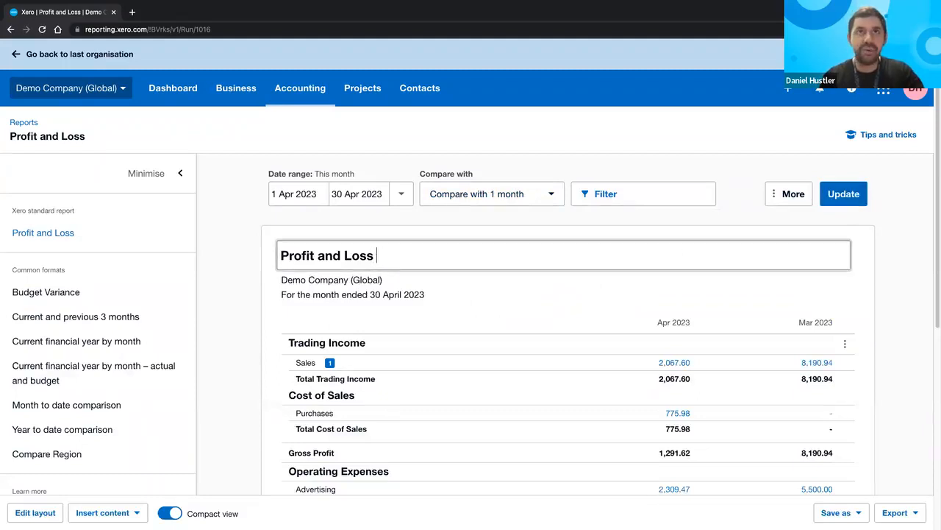
text( Monthly Ba)
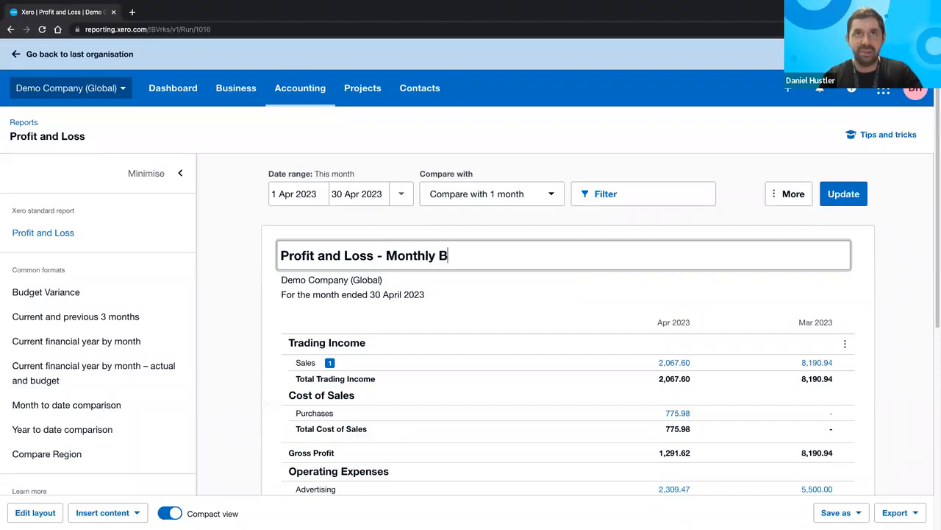
key(BackSpace)
key(BackSpace)
text(Varia)
key(BackSpace)
key(BackSpace)
text(iance)
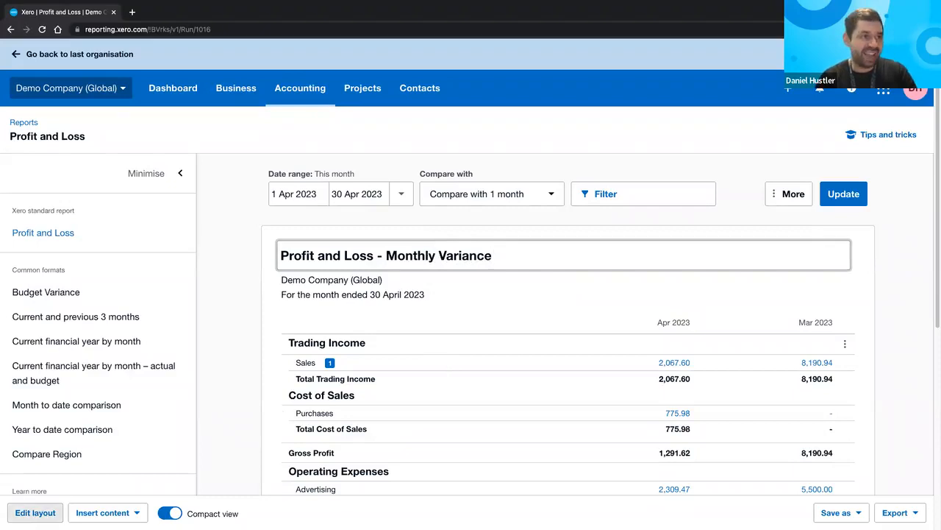
scroll(36, 513, up, 1)
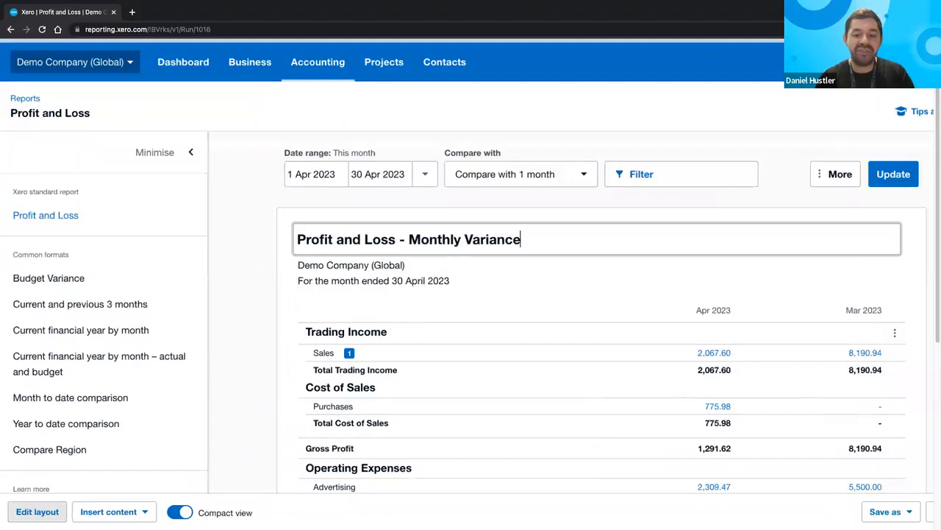
scroll(35, 513, up, 2)
scroll(35, 513, up, 5)
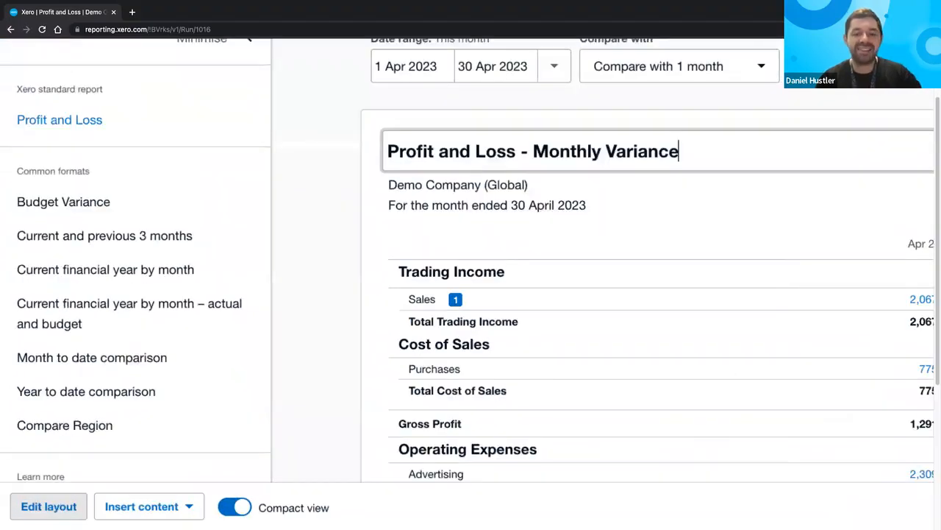
scroll(35, 512, up, 3)
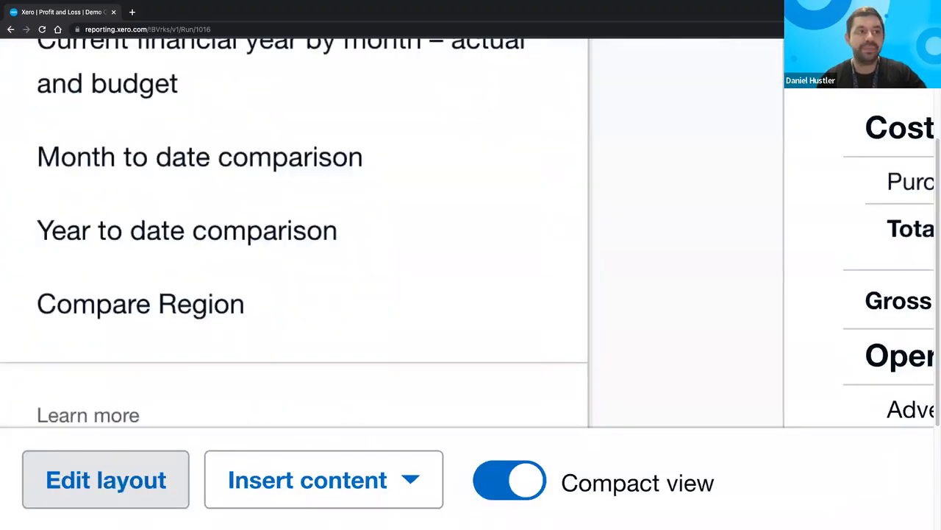
scroll(163, 423, down, 2)
scroll(379, 292, down, 1)
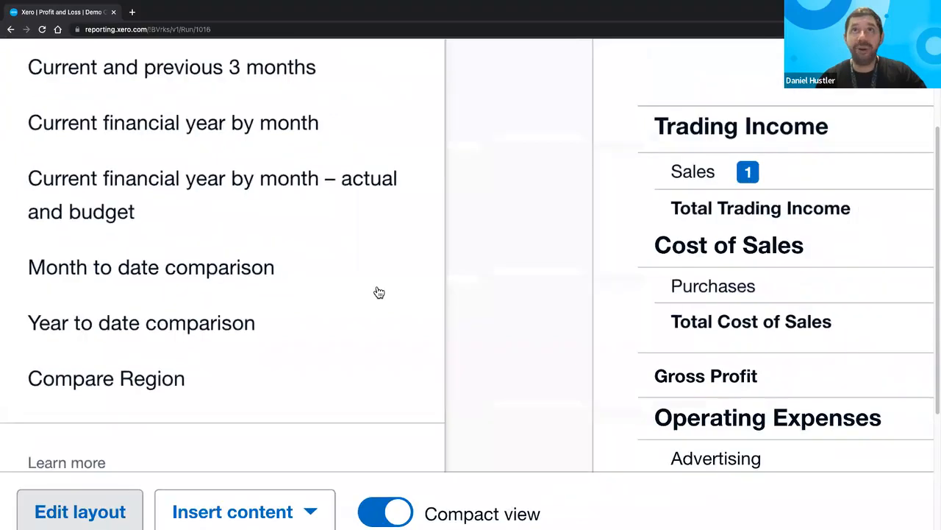
scroll(379, 292, down, 1)
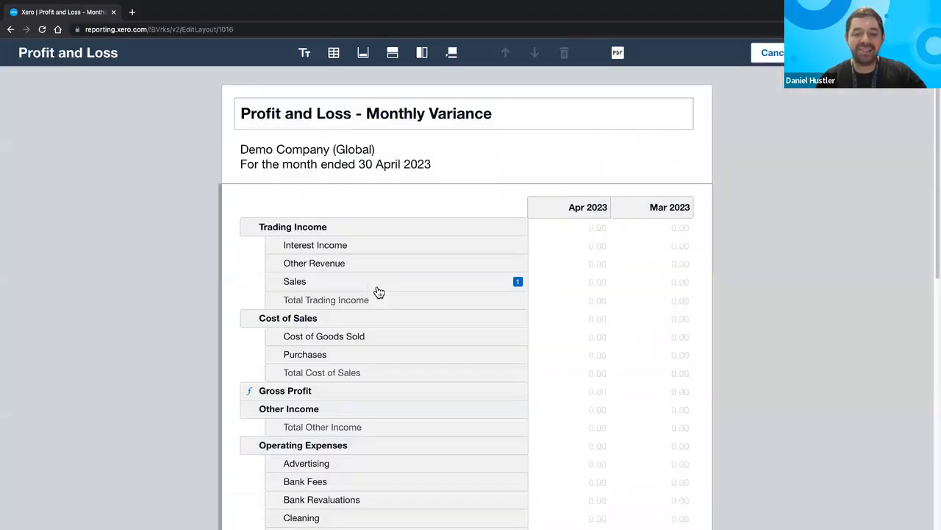
- Export the report to PDF, save it, and close the PDF tab after checking it
click(622, 59)
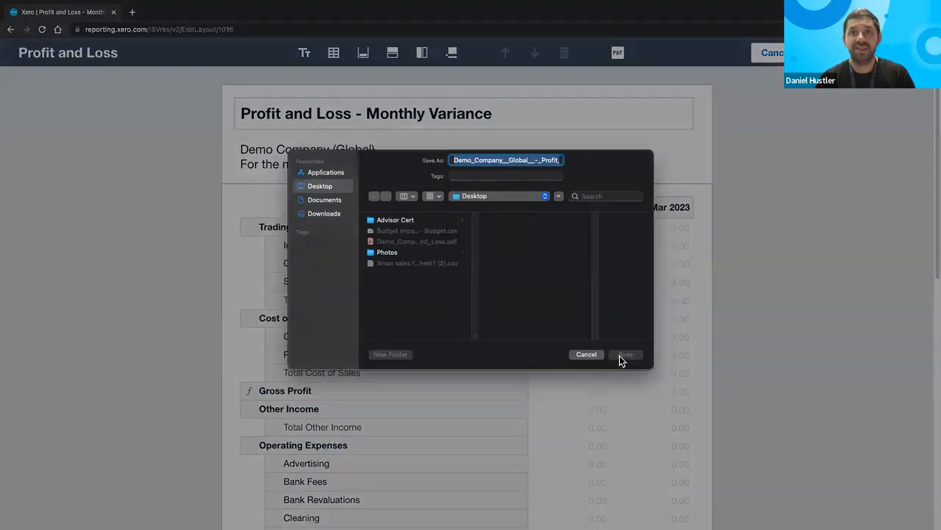
click(619, 355)
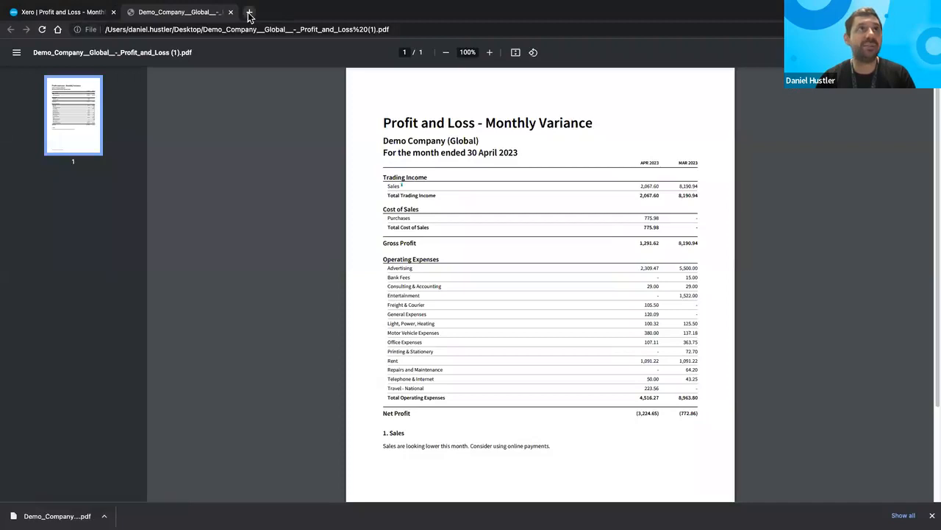
click(250, 13)
click(232, 13)
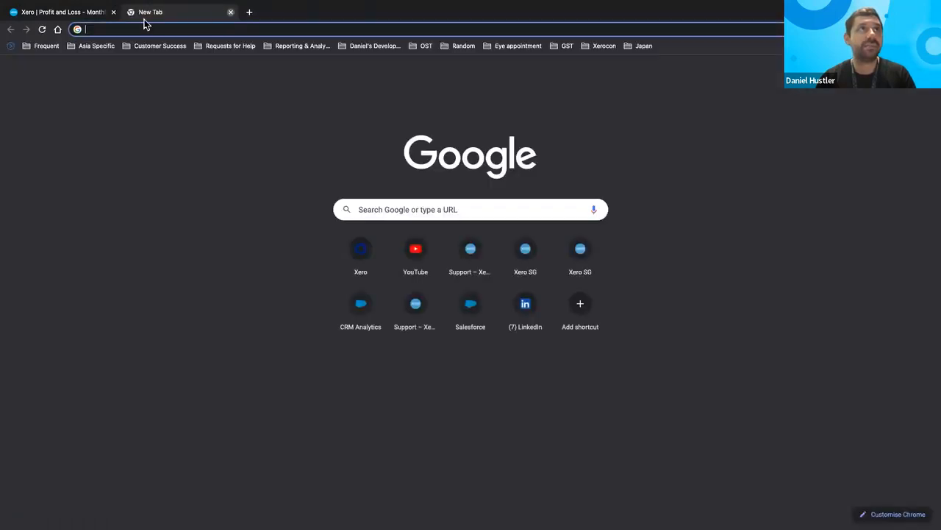
key(ctrl+w)
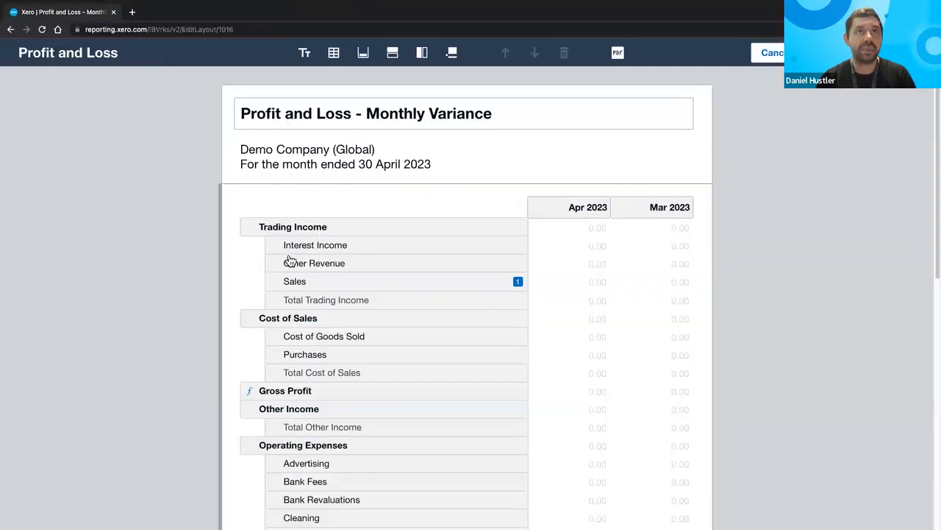
- Delete the 1. Sales note from the layout and review the Gross Profit formula row
click(441, 280)
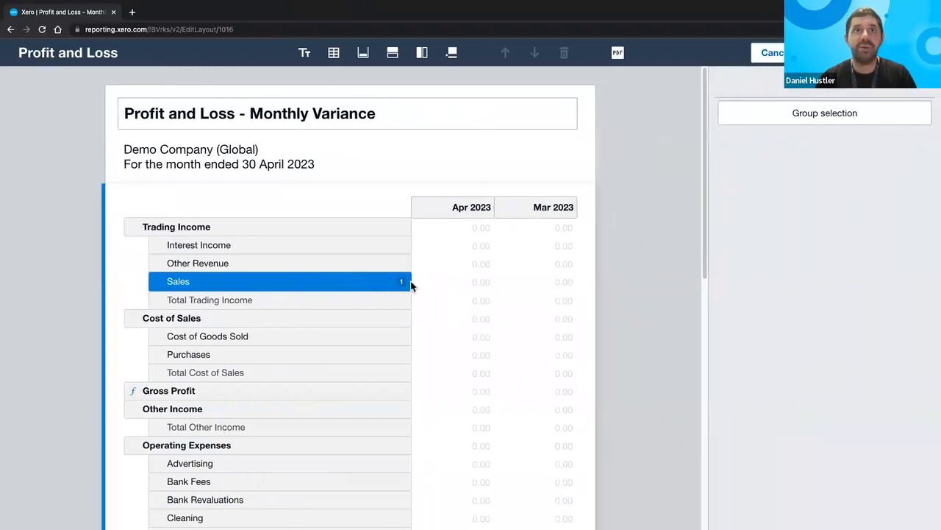
click(402, 282)
click(418, 508)
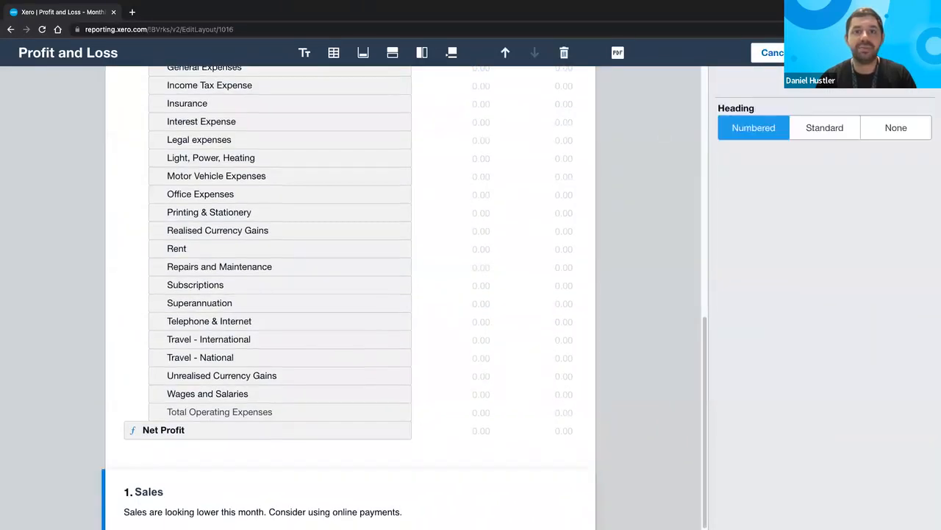
click(564, 53)
scroll(390, 187, up, 10)
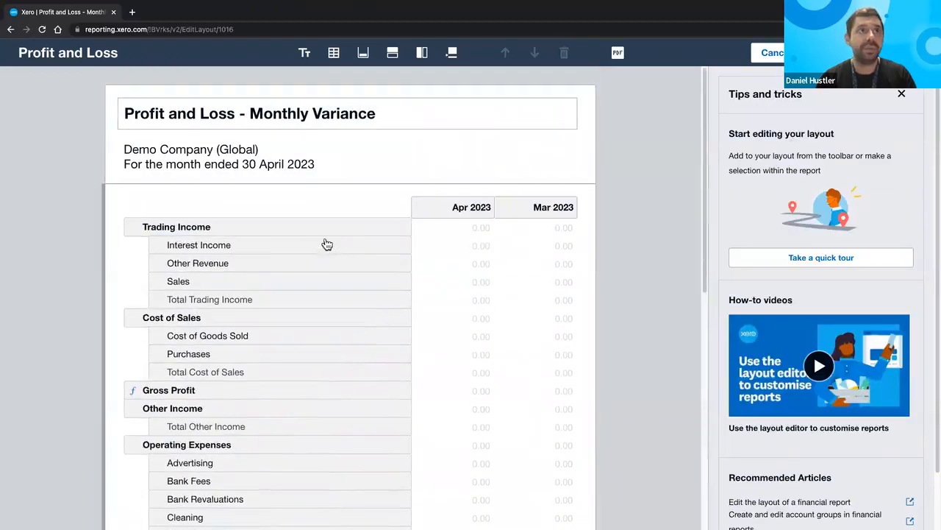
click(335, 224)
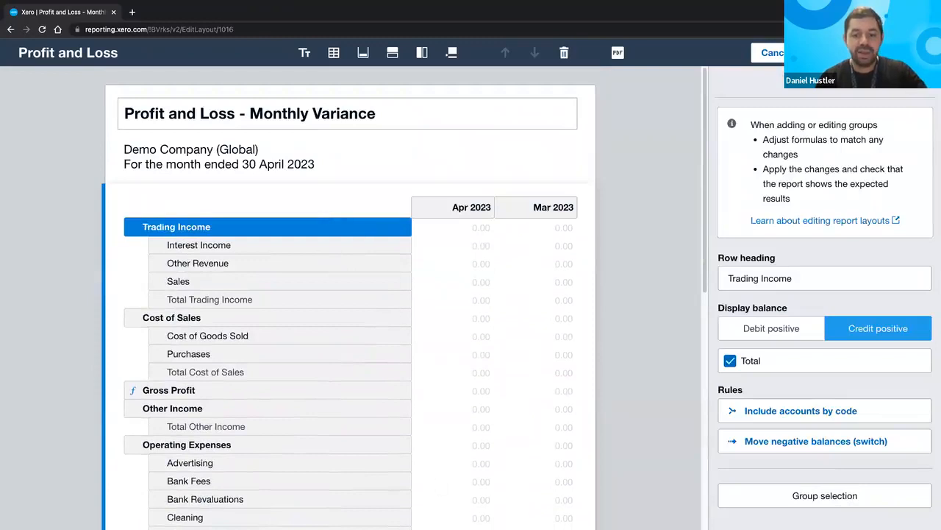
scroll(328, 340, down, 1)
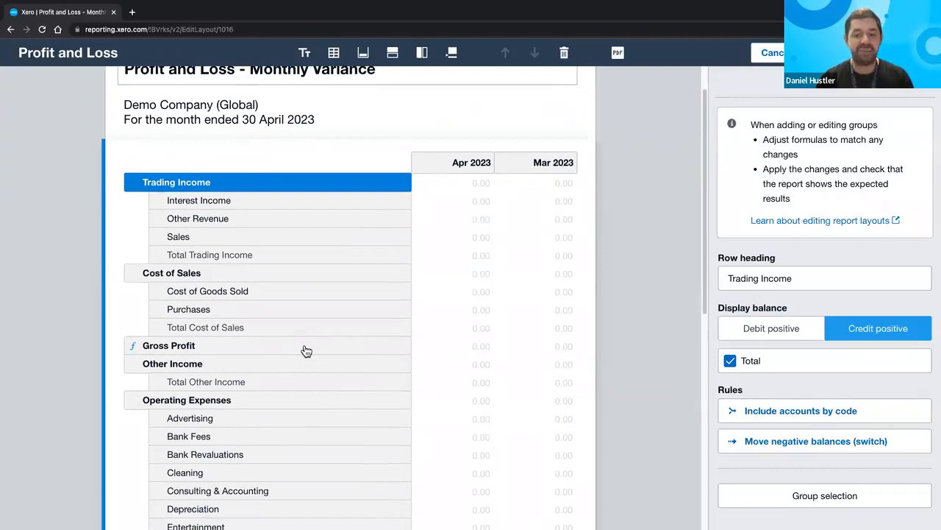
click(282, 349)
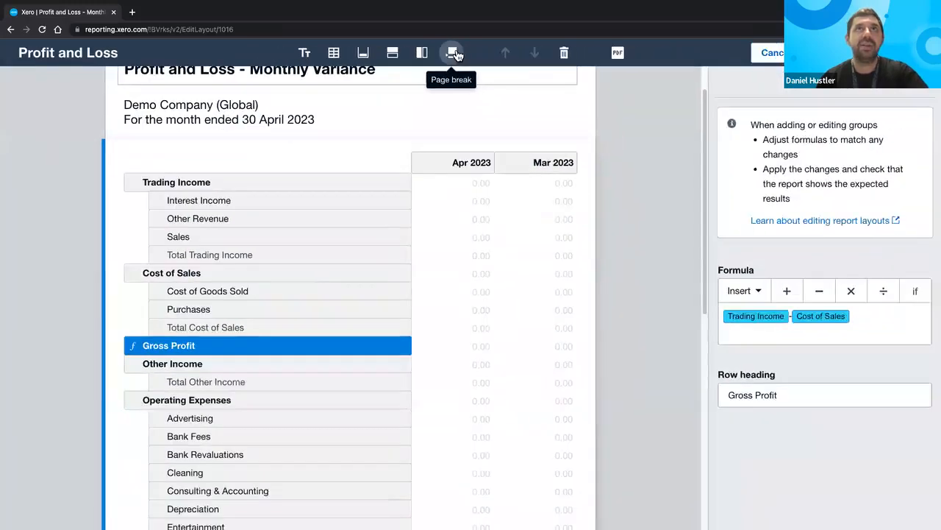
- Insert a row page break and place it between Total Other Income and Operating Expenses
click(452, 64)
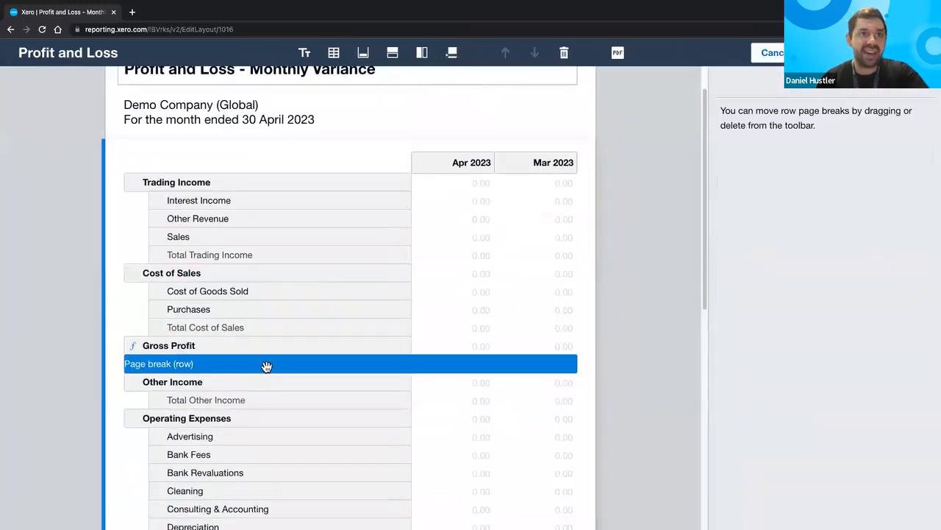
drag(267, 366, 269, 382)
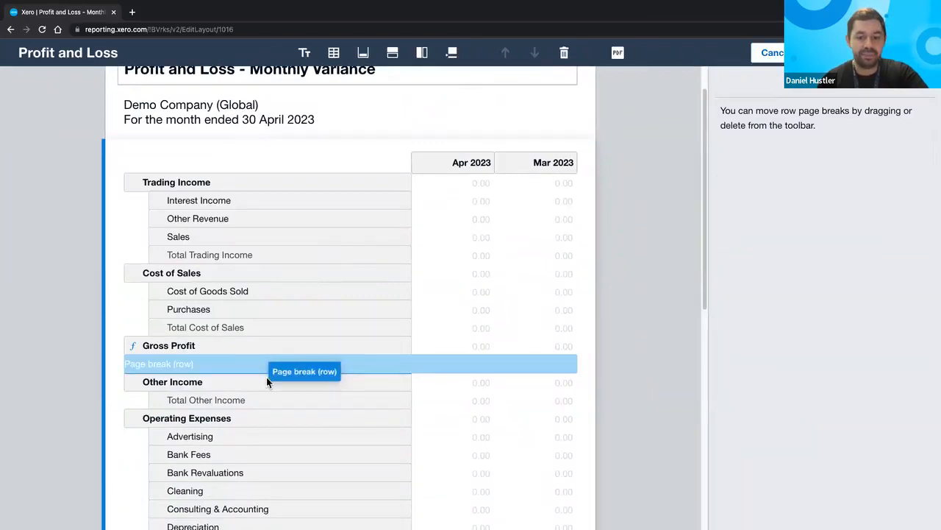
drag(267, 378, 265, 403)
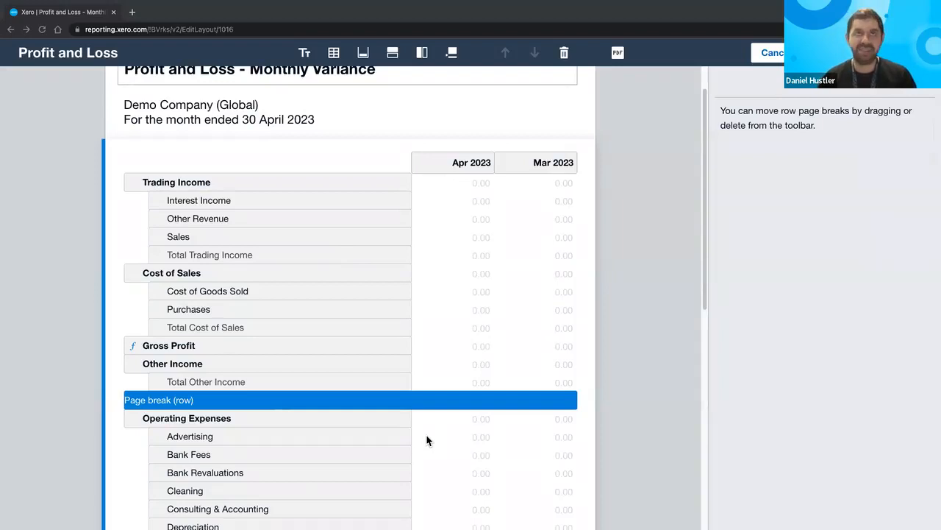
click(396, 54)
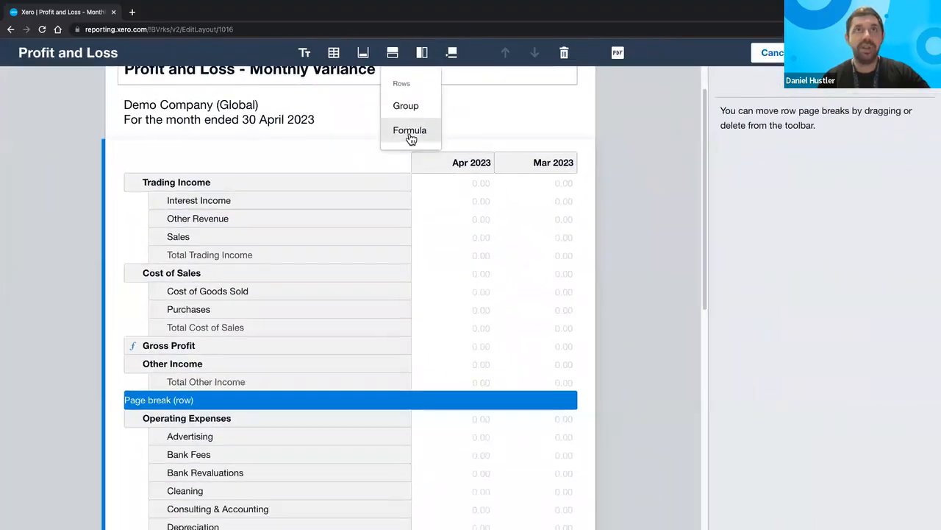
- Add a formula row below Gross Profit computing (Gross Profit / Trading Income)*100
click(409, 132)
drag(211, 496, 261, 382)
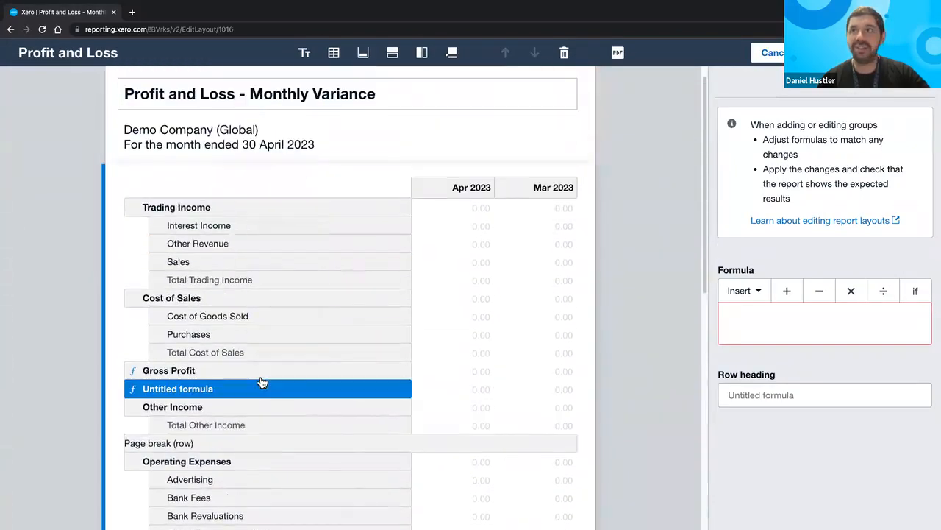
click(749, 304)
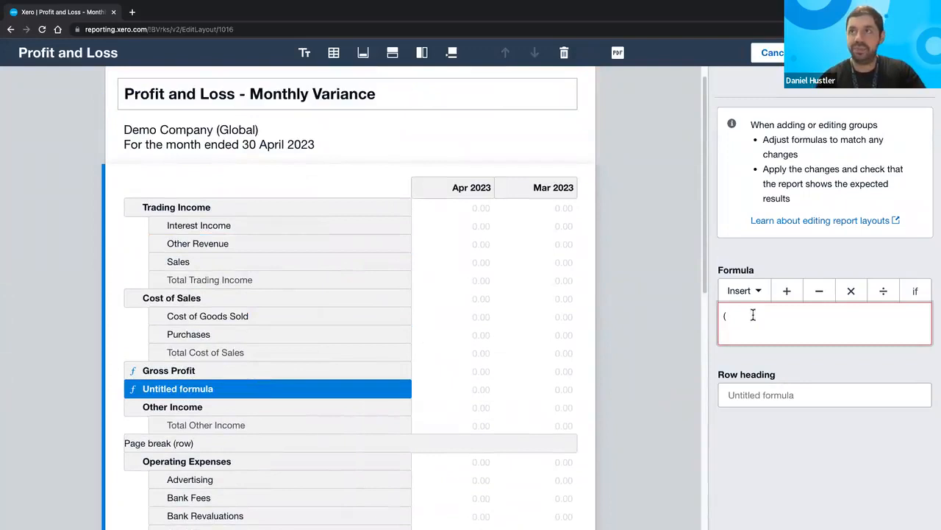
click(741, 295)
click(743, 413)
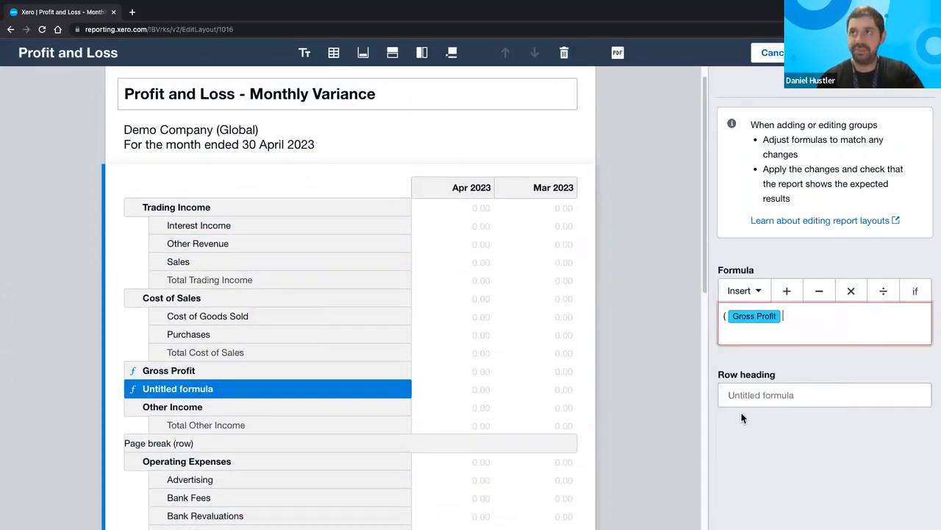
click(875, 303)
click(750, 294)
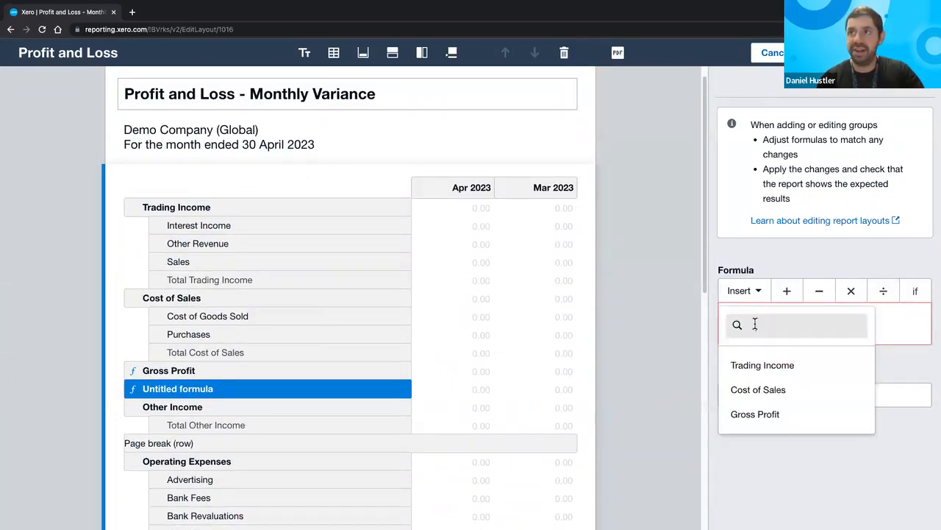
click(769, 376)
text())
click(851, 293)
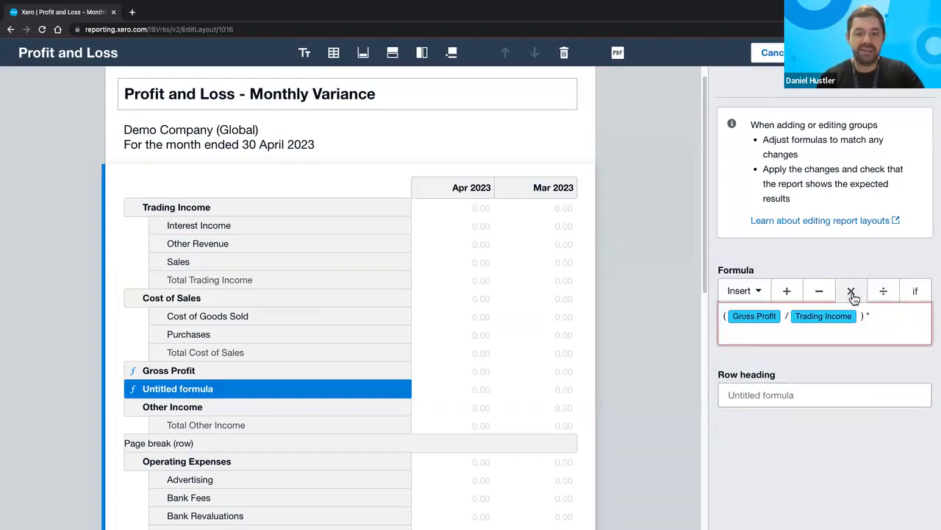
text(100)
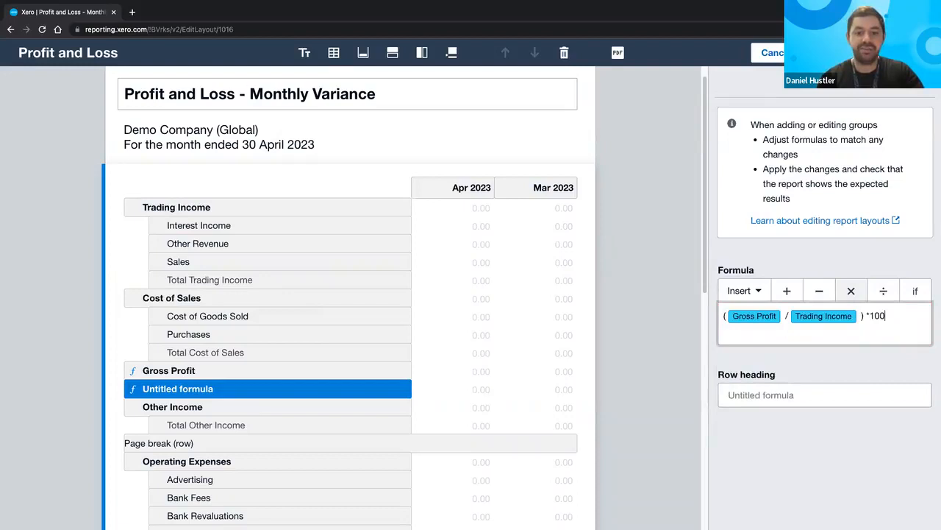
- Give the new formula row the heading 'Gross Profit %'
click(773, 397)
text(Gr)
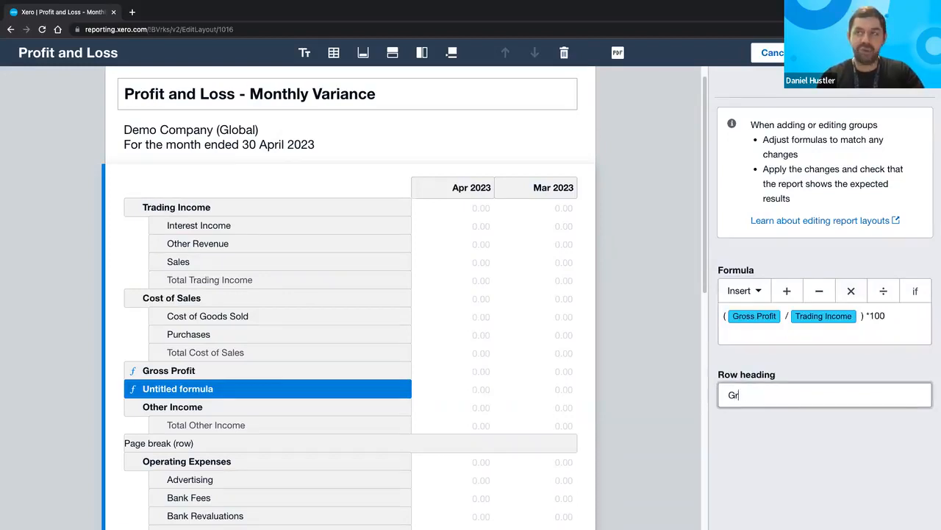
text(oss Profit %)
click(748, 443)
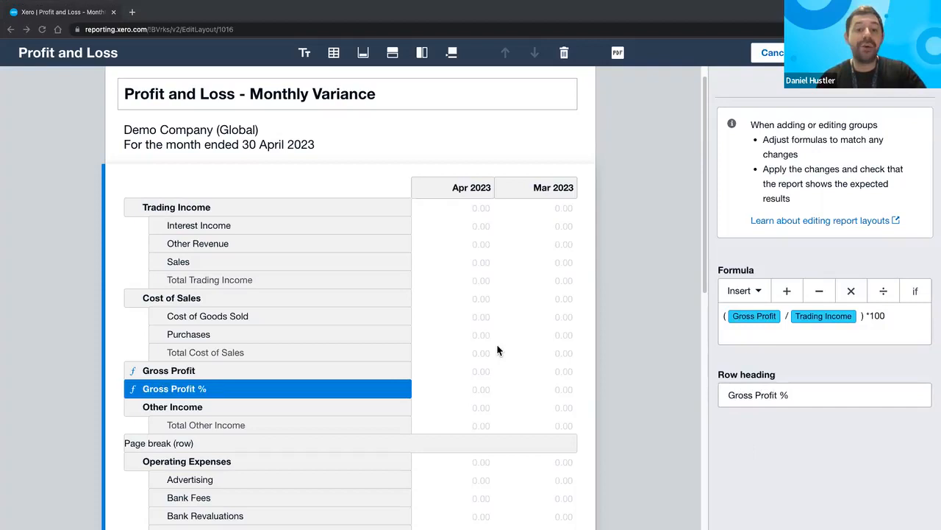
- Select Motor Vehicle Expenses, Travel - International and Travel - National together
scroll(389, 348, down, 5)
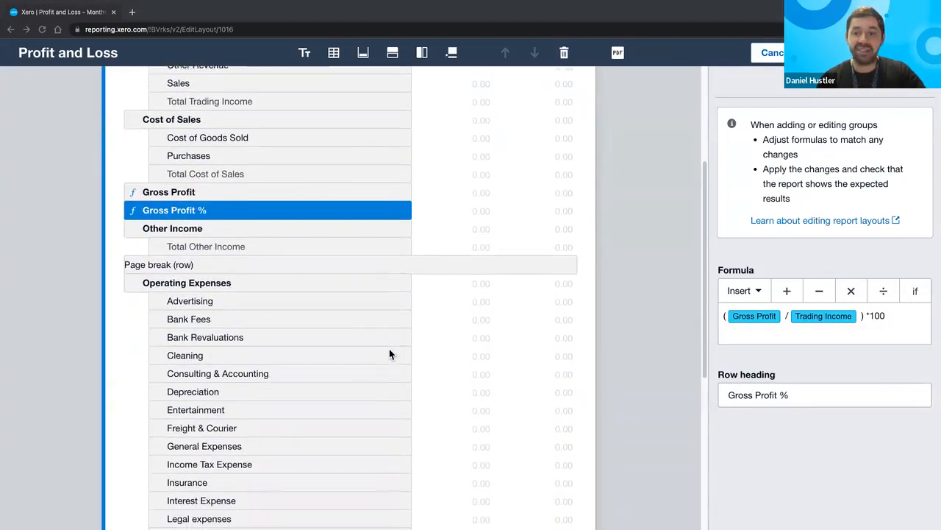
scroll(389, 354, down, 6)
scroll(389, 354, down, 1)
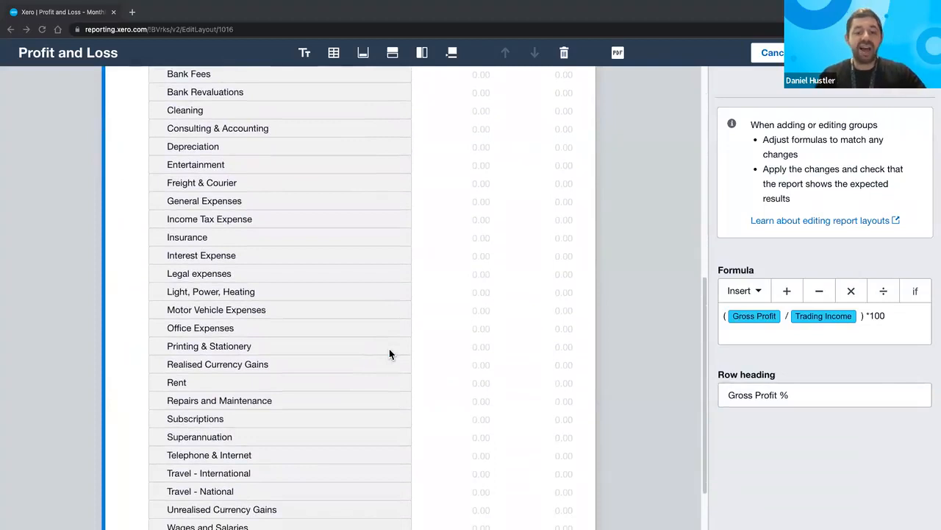
click(279, 314)
scroll(279, 312, down, 2)
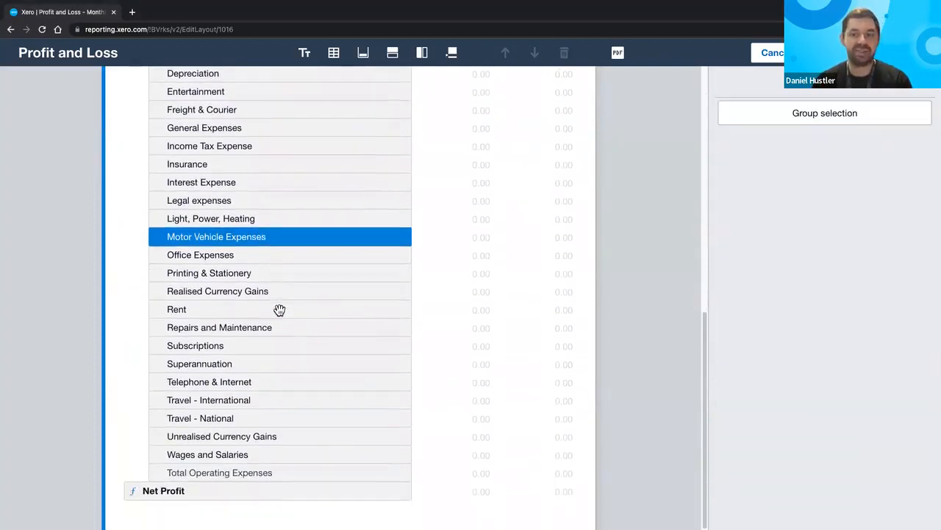
click(232, 399)
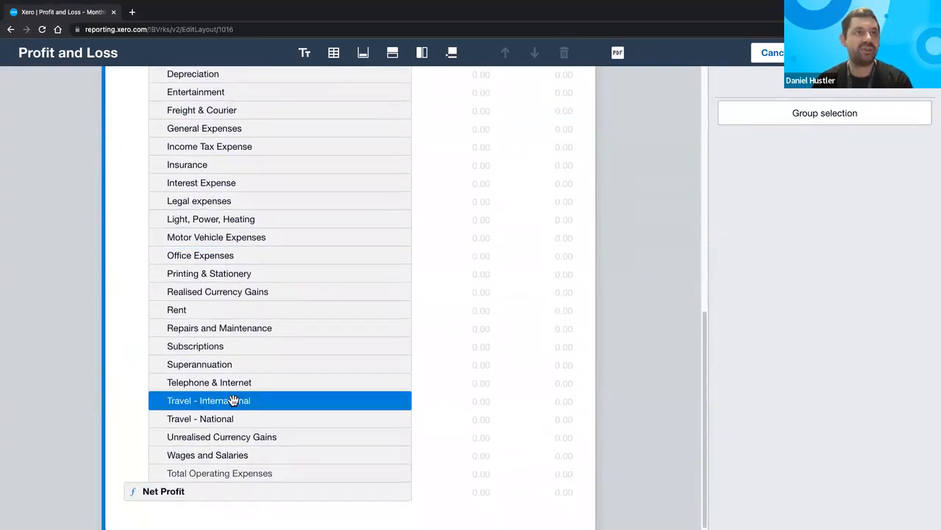
click(228, 419)
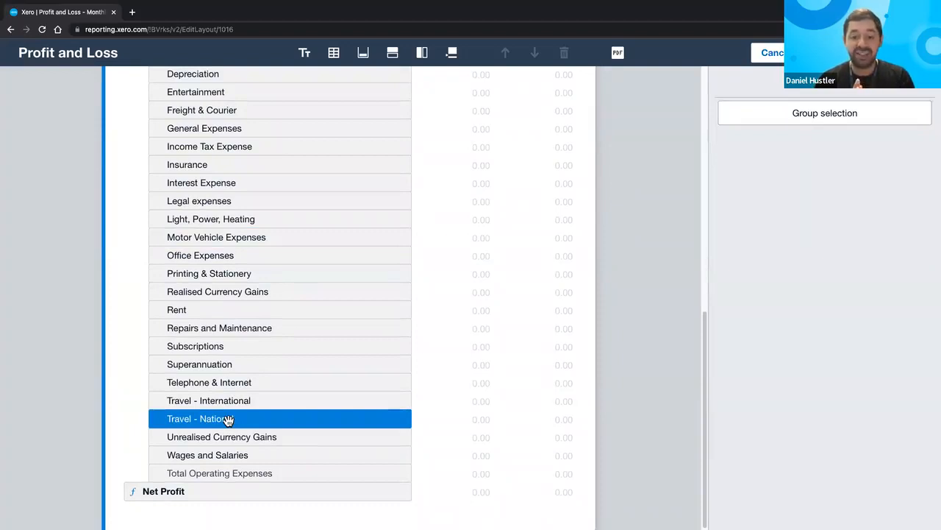
shift+click(211, 404)
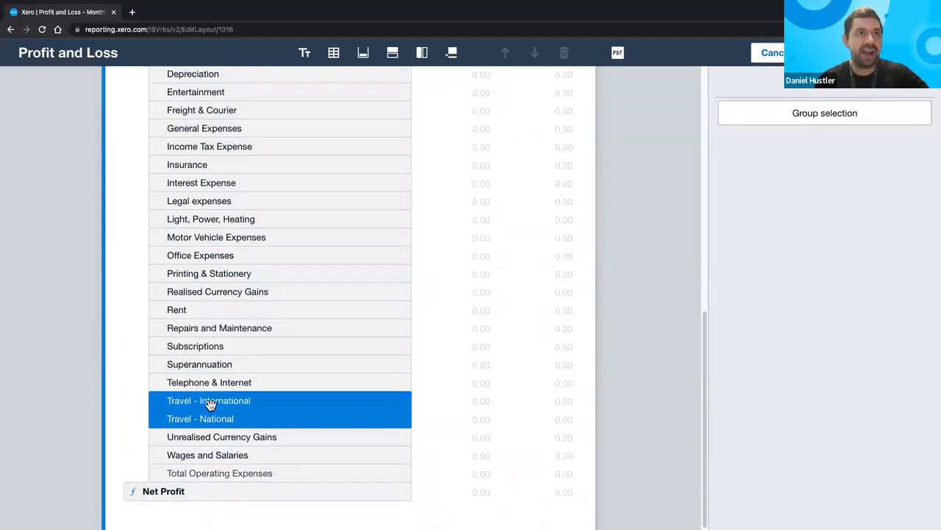
ctrl+click(237, 243)
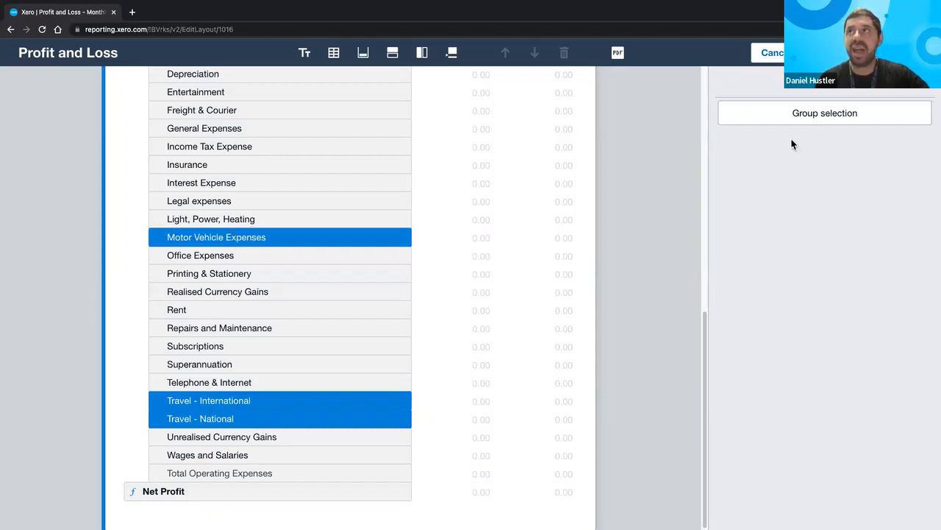
scroll(852, 118, up, 2)
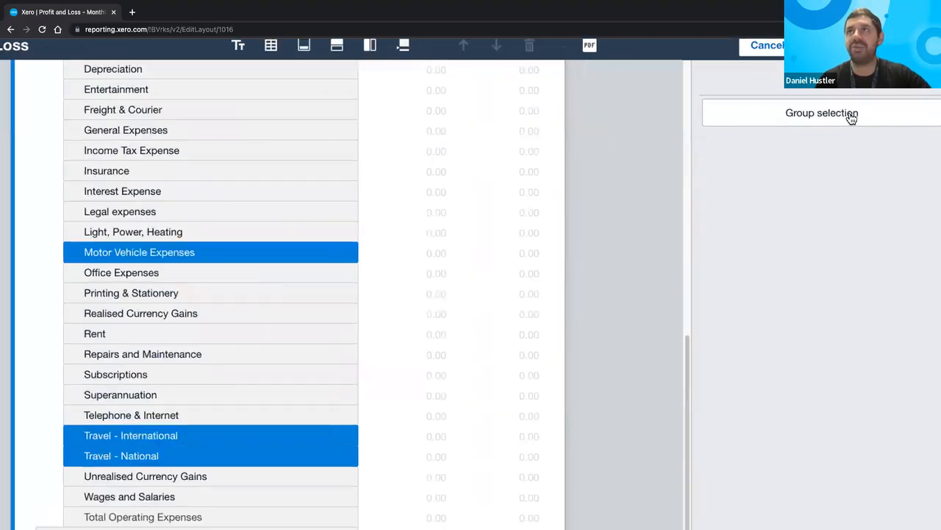
scroll(852, 118, up, 5)
scroll(852, 118, down, 5)
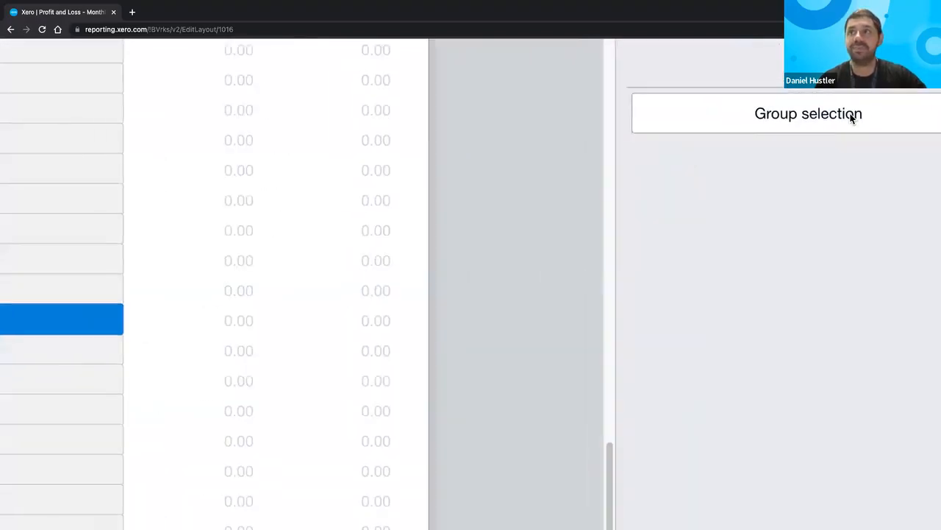
- Group the three selected accounts under a new heading 'Travel & Motor'
click(832, 114)
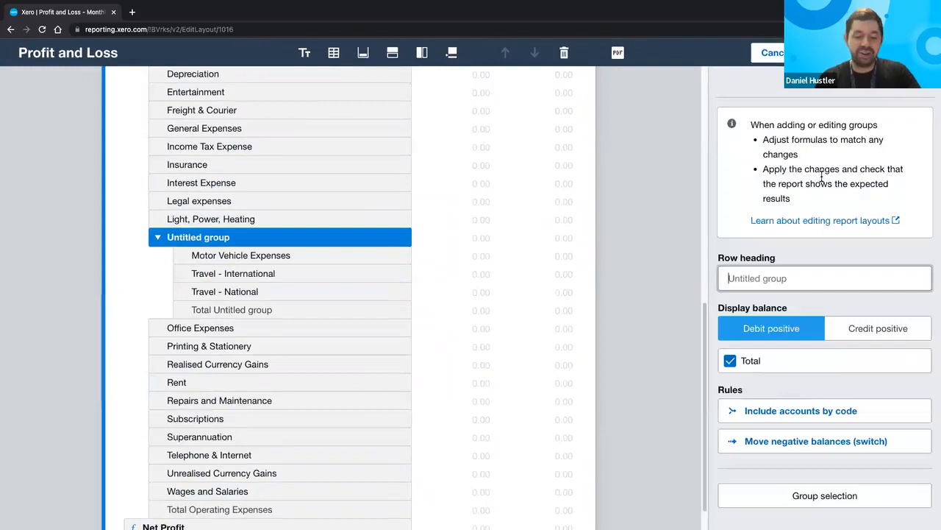
click(758, 285)
text(Trave)
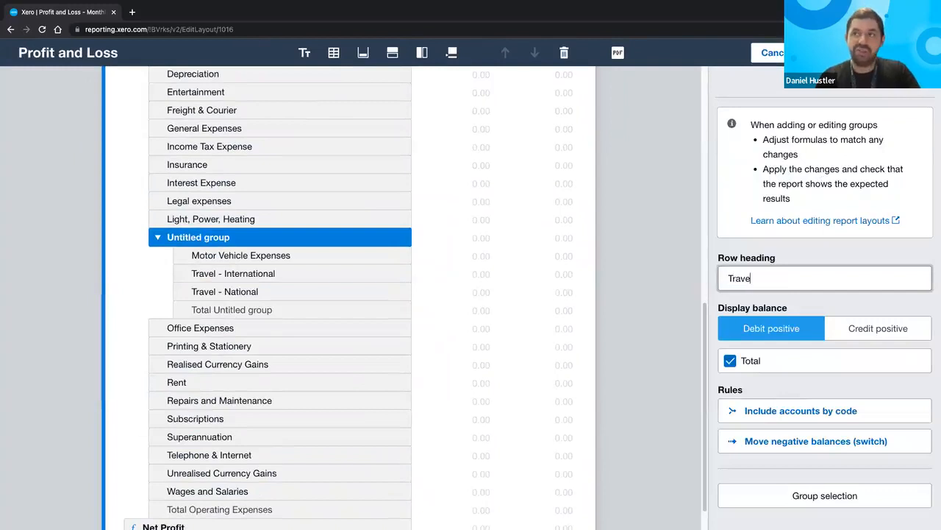
text(l & Motor)
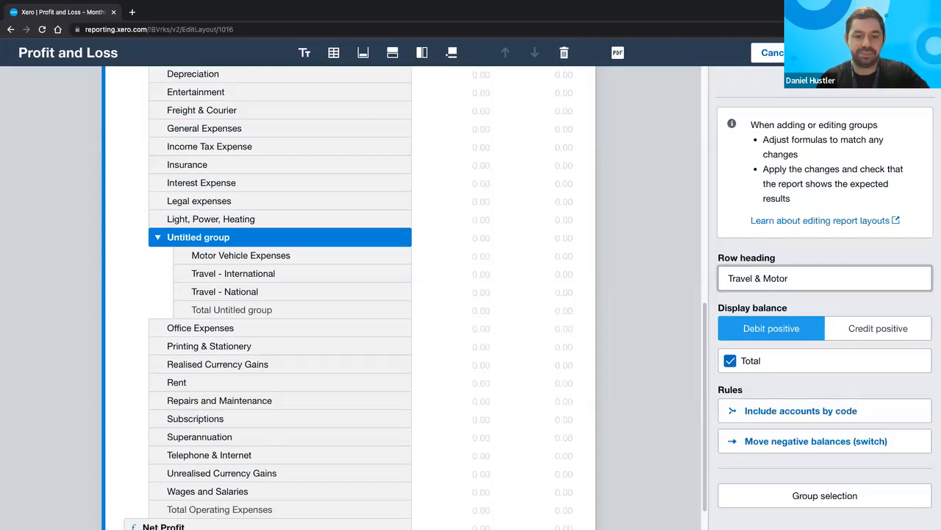
click(247, 238)
- Collapse the Travel & Motor group and move it below Telephone & Internet
click(250, 256)
click(236, 239)
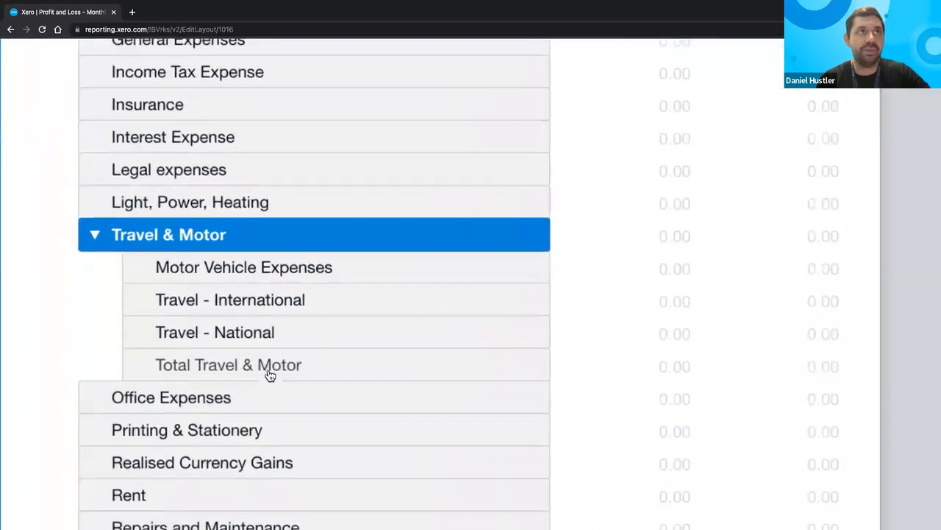
click(93, 234)
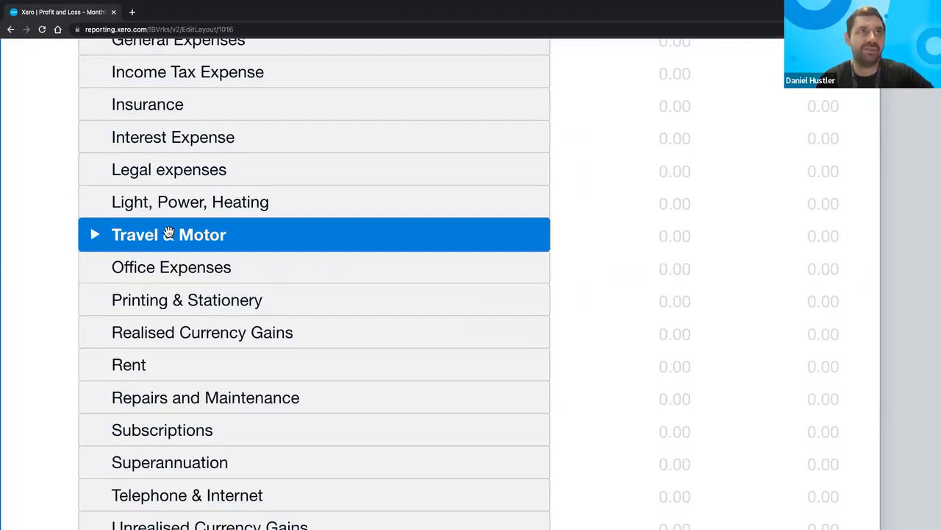
scroll(169, 233, down, 3)
drag(185, 270, 234, 427)
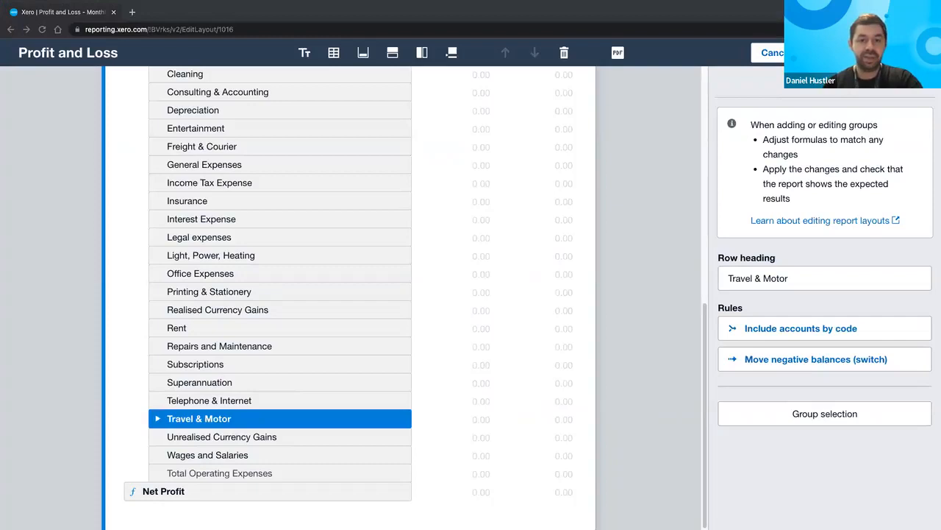
scroll(504, 406, up, 3)
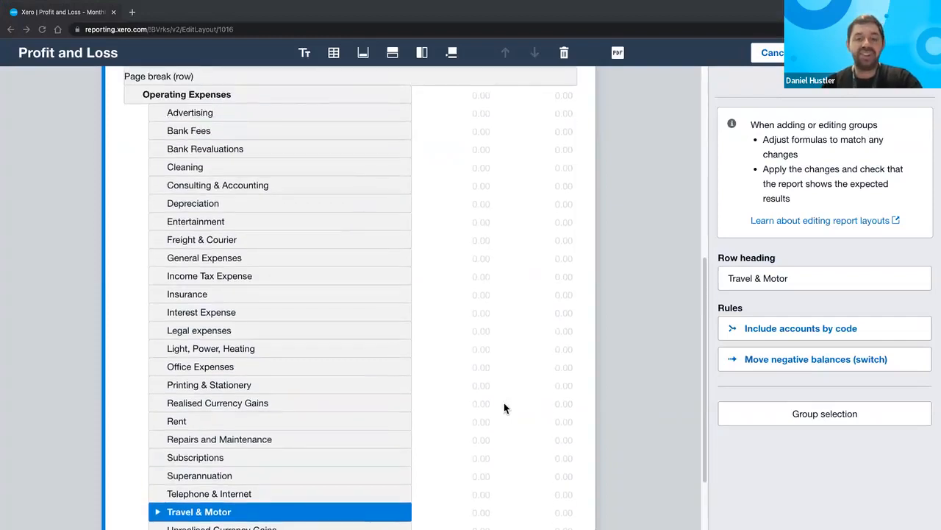
scroll(504, 407, up, 3)
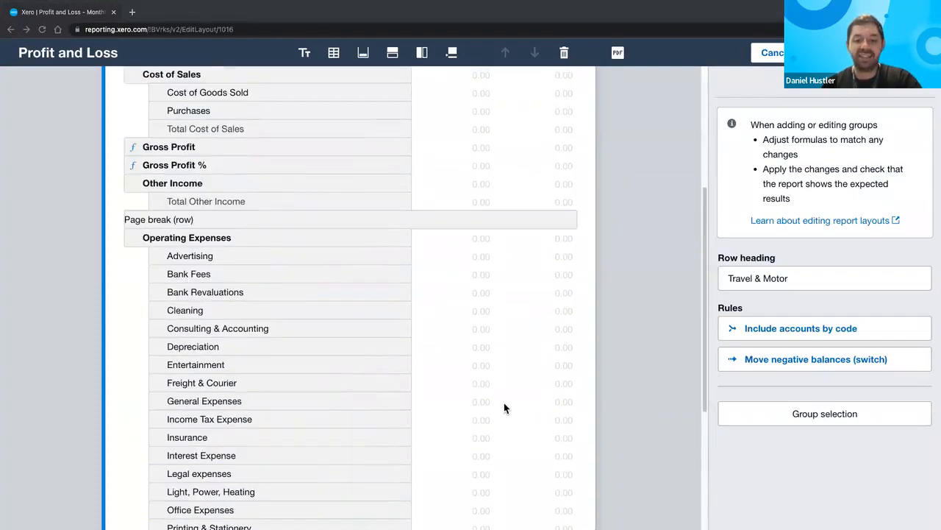
scroll(504, 408, up, 6)
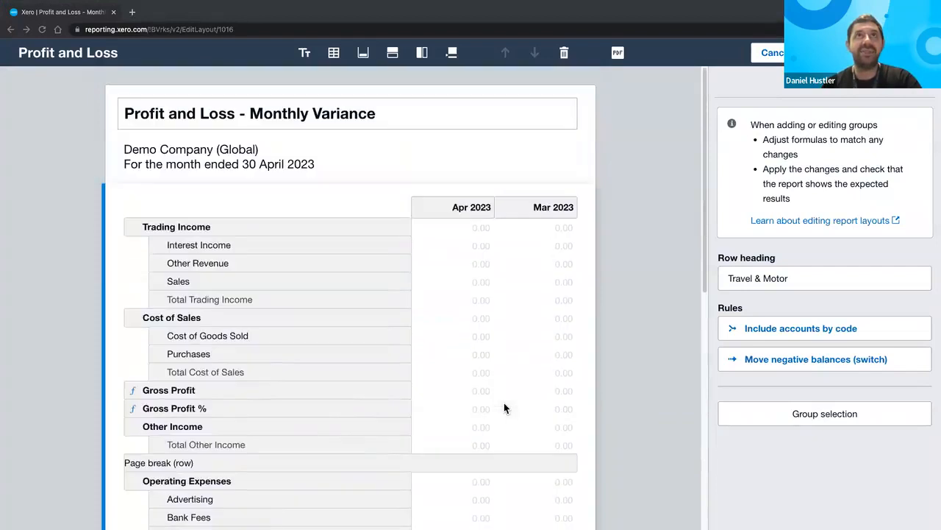
- Add a Variance column with Apr 2023 as the first compared column
click(423, 53)
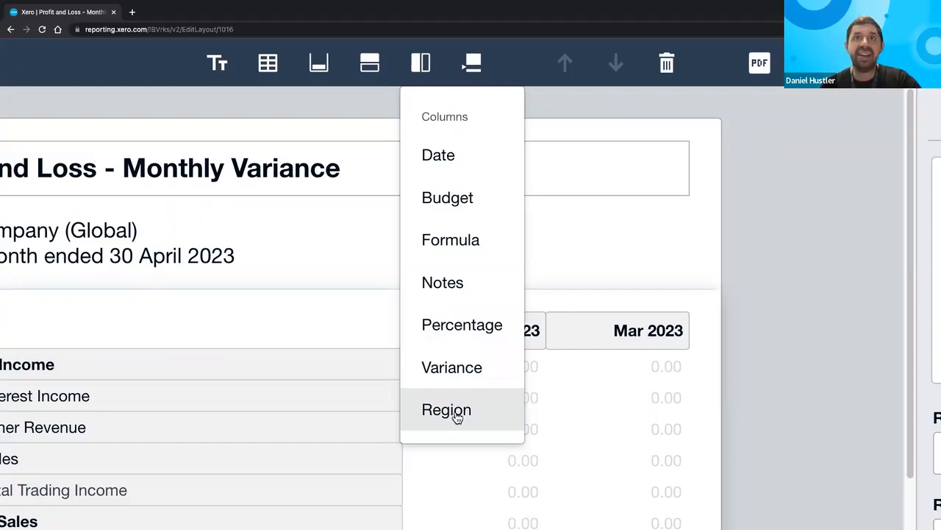
click(456, 374)
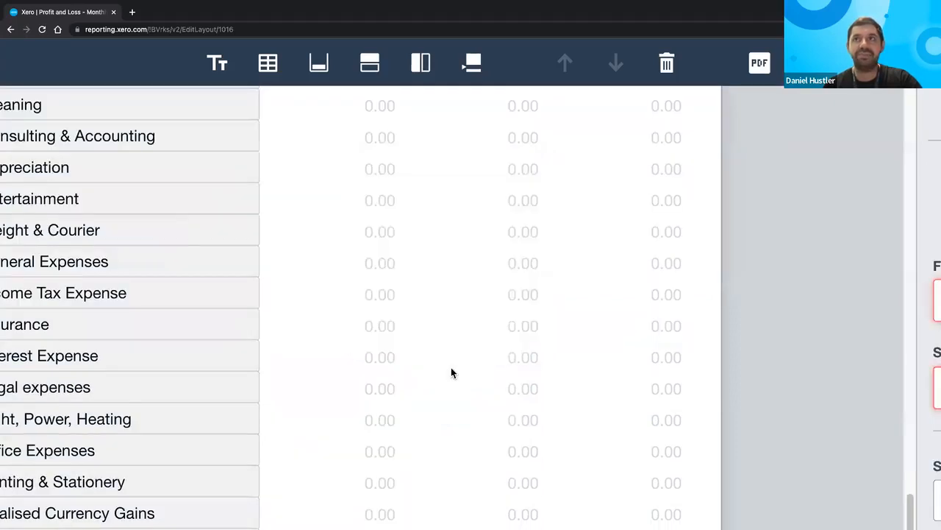
scroll(451, 373, up, 10)
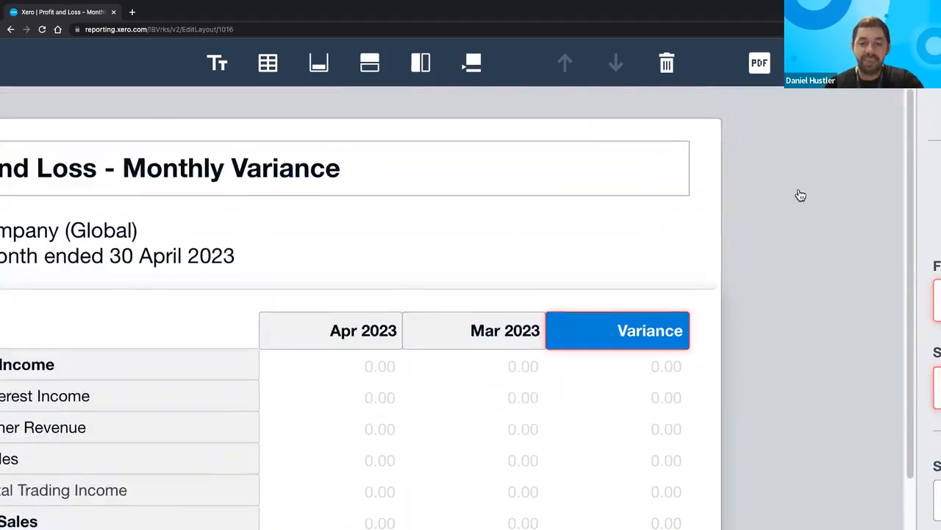
scroll(800, 195, down, 3)
scroll(823, 200, down, 2)
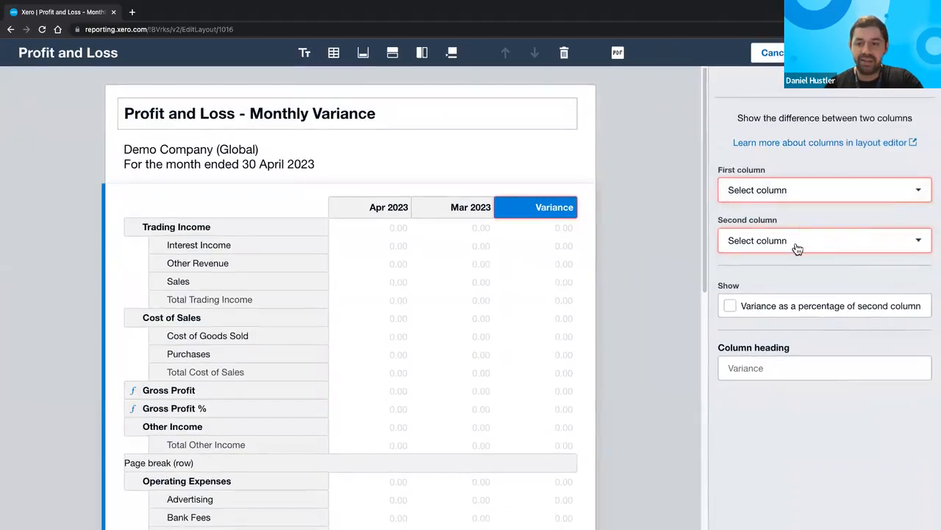
click(798, 190)
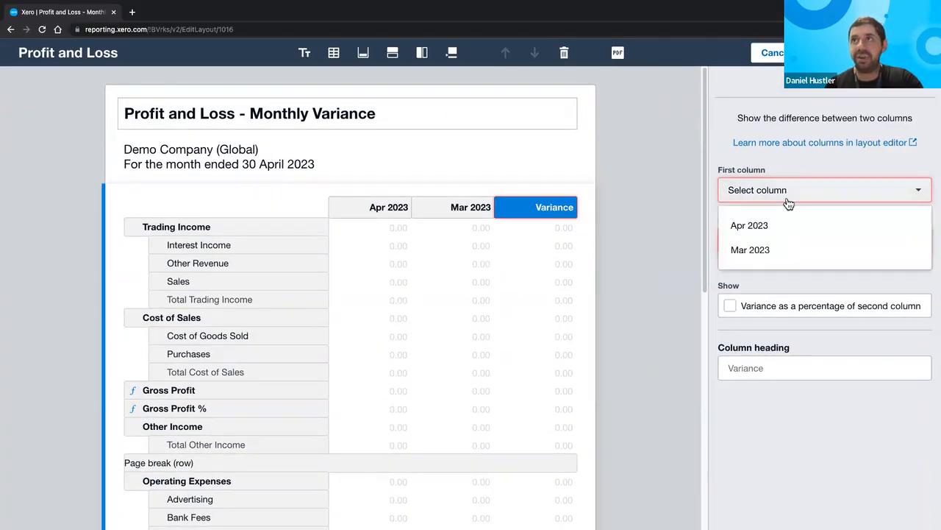
click(778, 225)
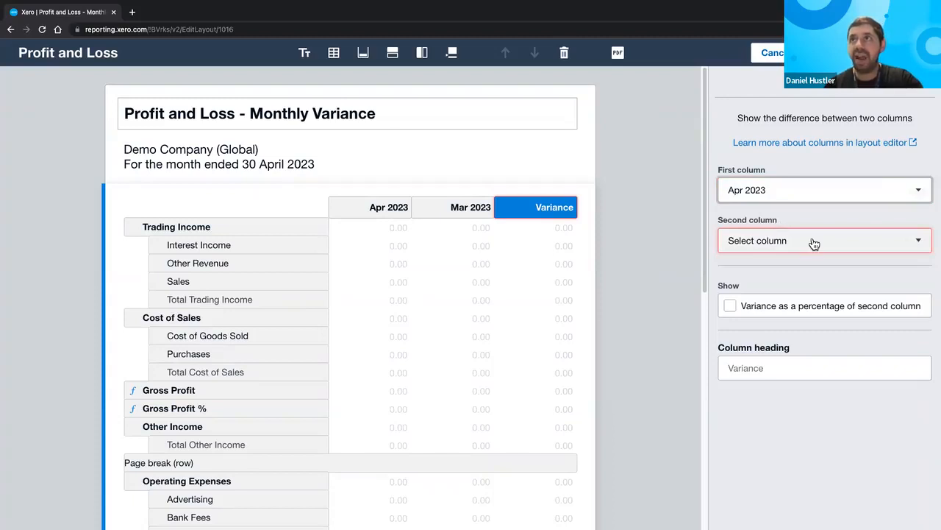
- Show the variance as a percentage of the second column, headed Variance %
scroll(814, 244, up, 2)
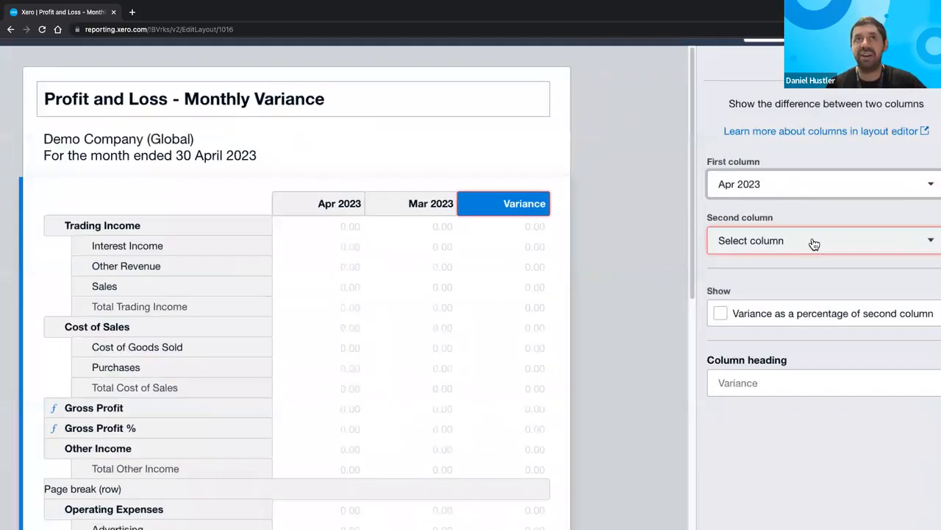
scroll(788, 280, up, 1)
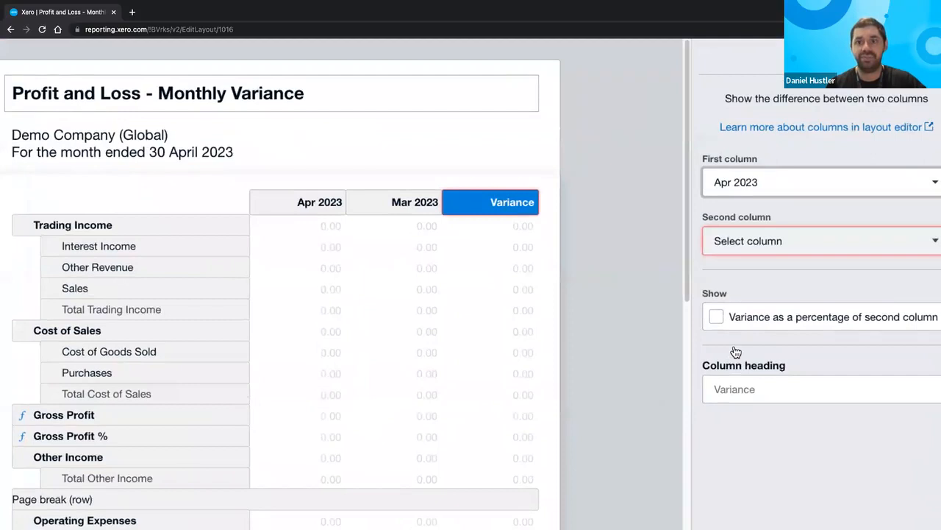
scroll(736, 352, up, 3)
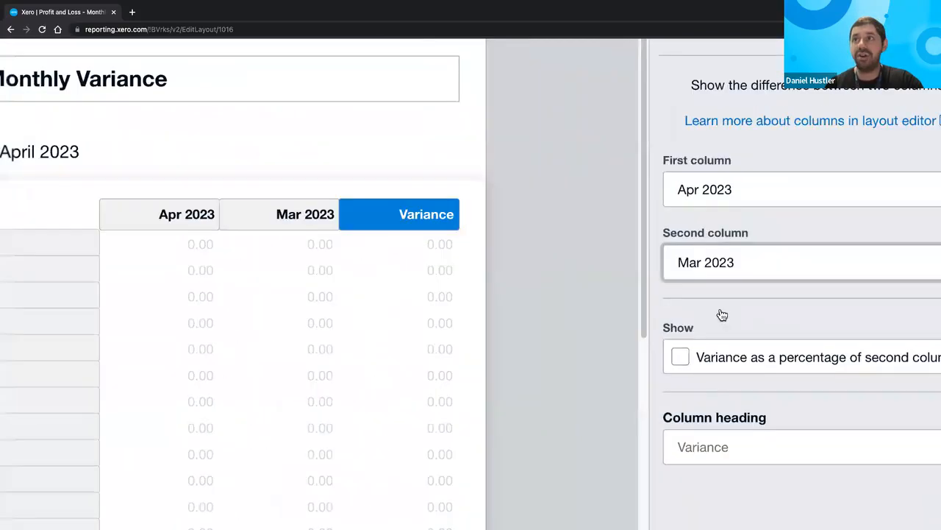
scroll(721, 313, down, 3)
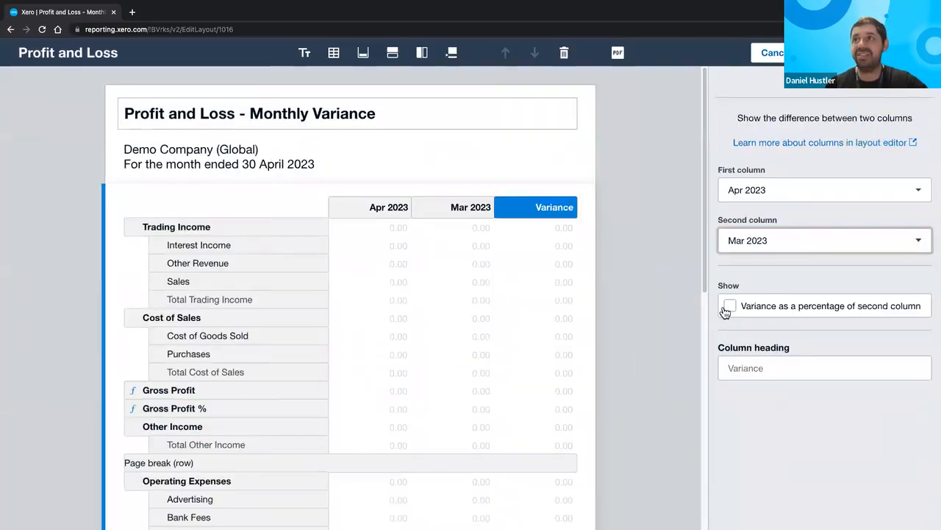
scroll(725, 312, up, 2)
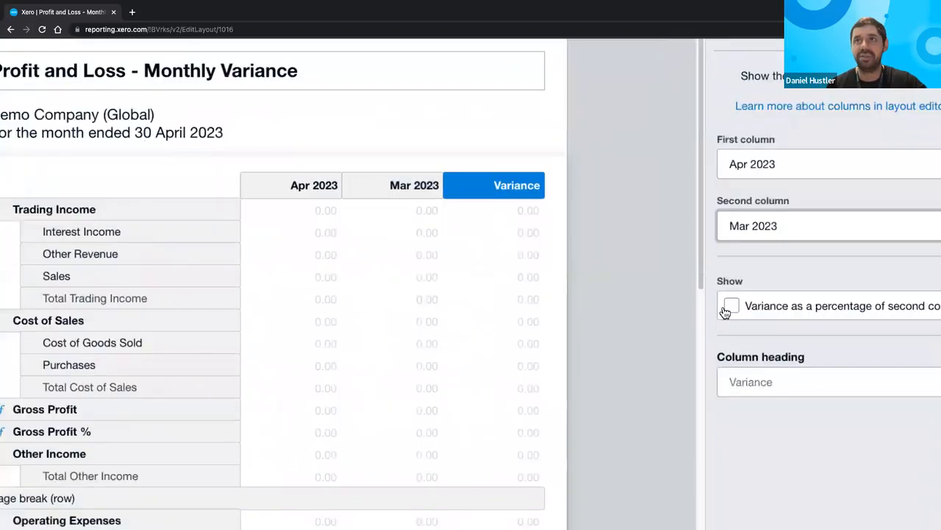
scroll(724, 312, up, 3)
scroll(725, 313, down, 2)
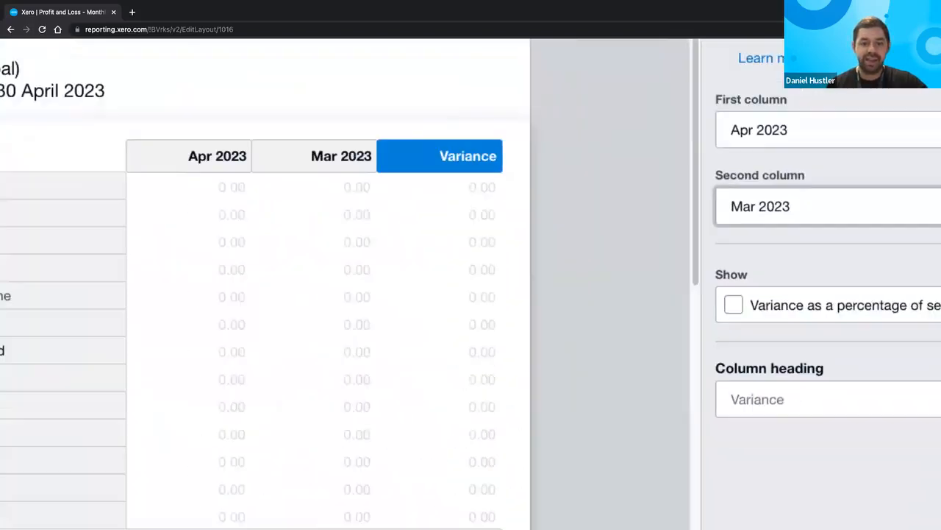
scroll(724, 308, down, 3)
click(731, 305)
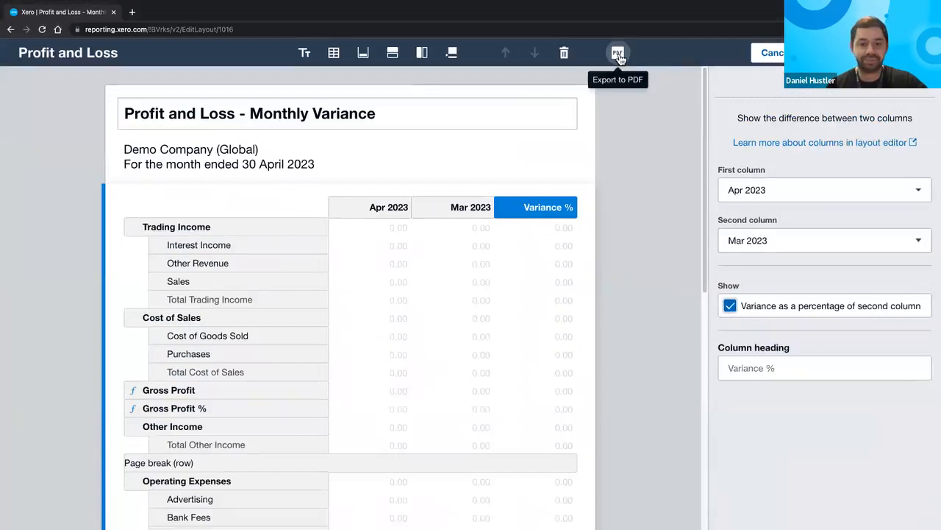
- Export the Monthly Variance report to PDF, review both pages, then return to Xero
click(619, 56)
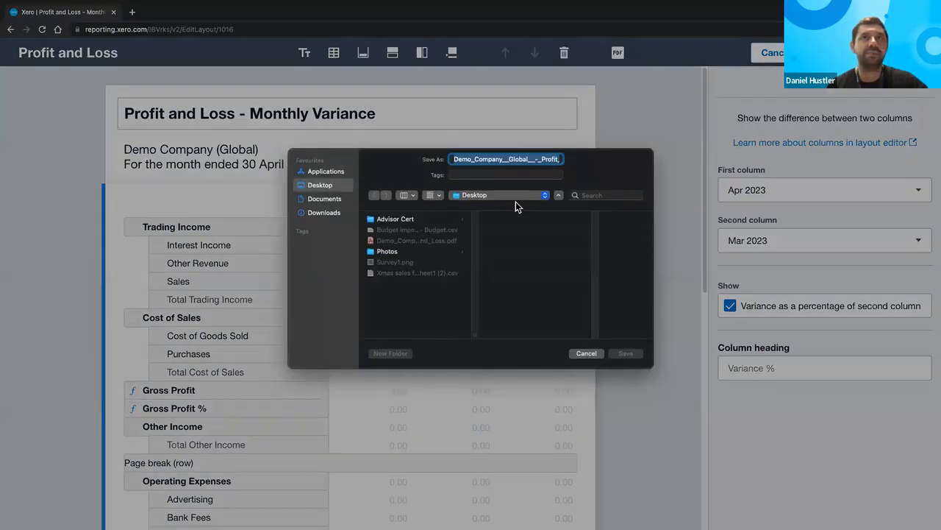
key(Return)
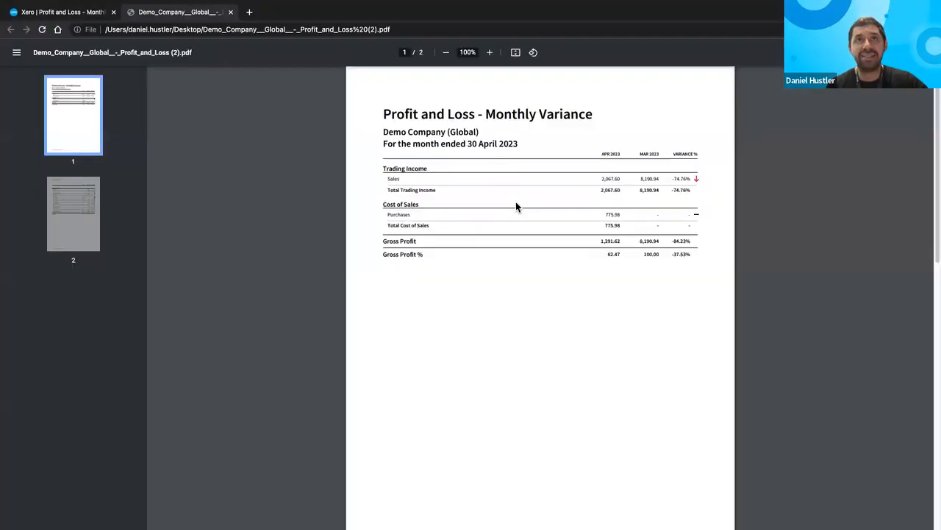
scroll(516, 203, down, 1)
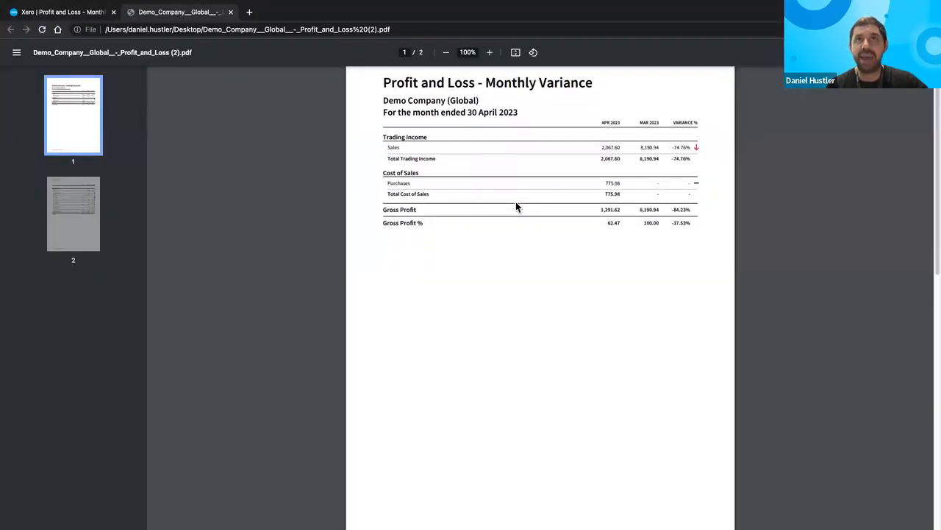
scroll(516, 203, down, 10)
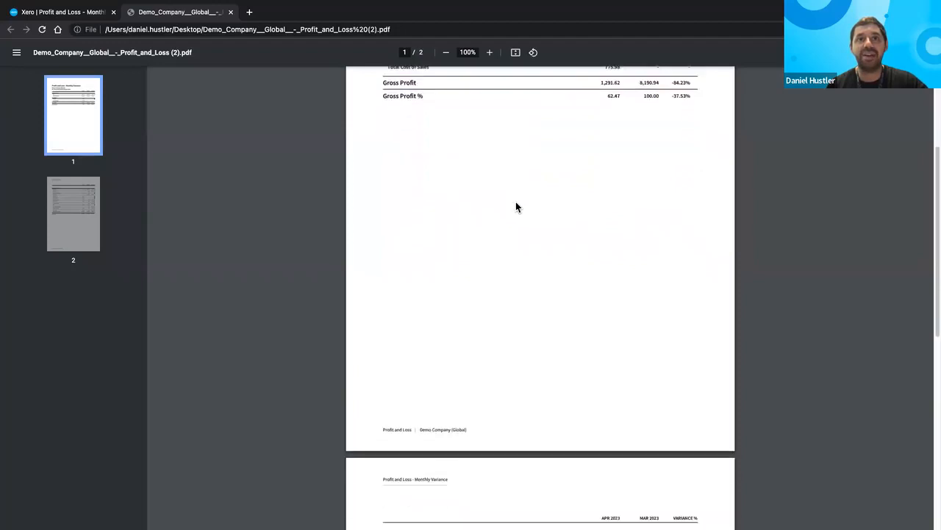
scroll(516, 206, down, 3)
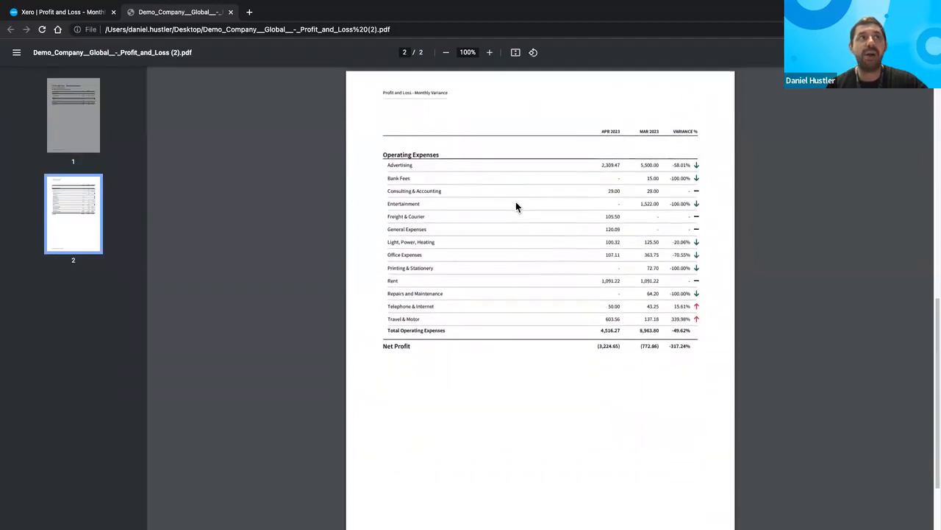
scroll(515, 207, down, 2)
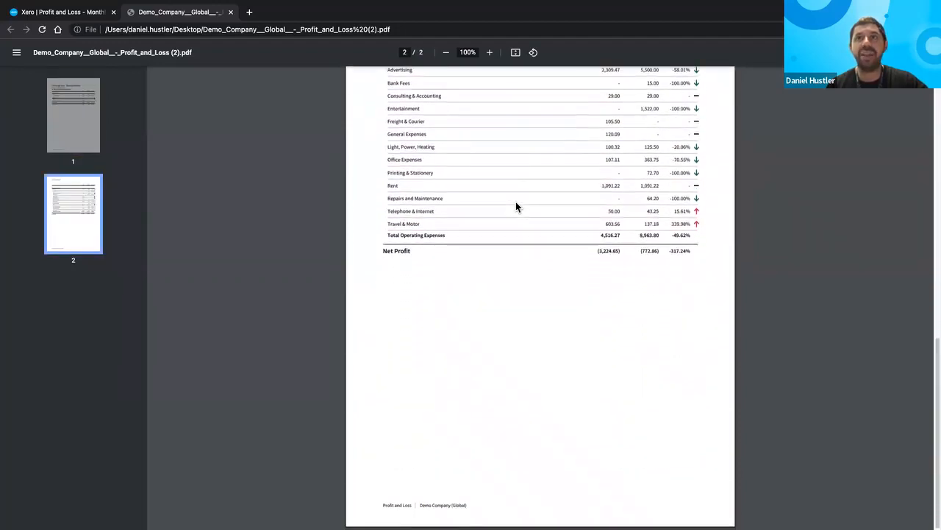
scroll(516, 207, up, 4)
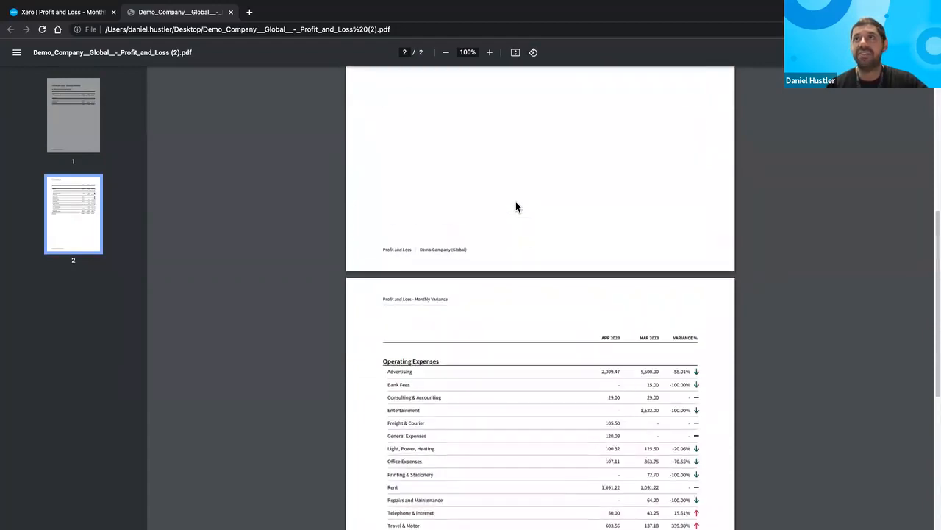
scroll(516, 207, up, 10)
scroll(691, 162, up, 1)
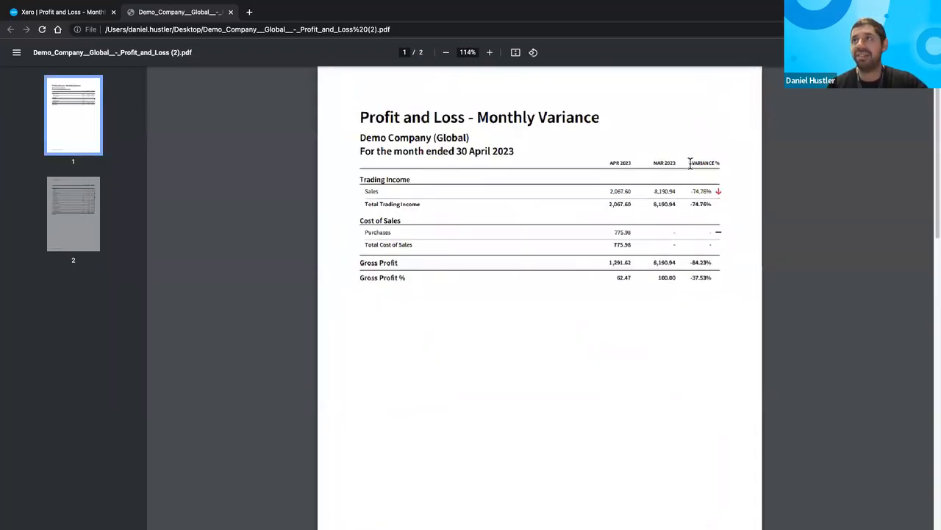
scroll(692, 163, up, 2)
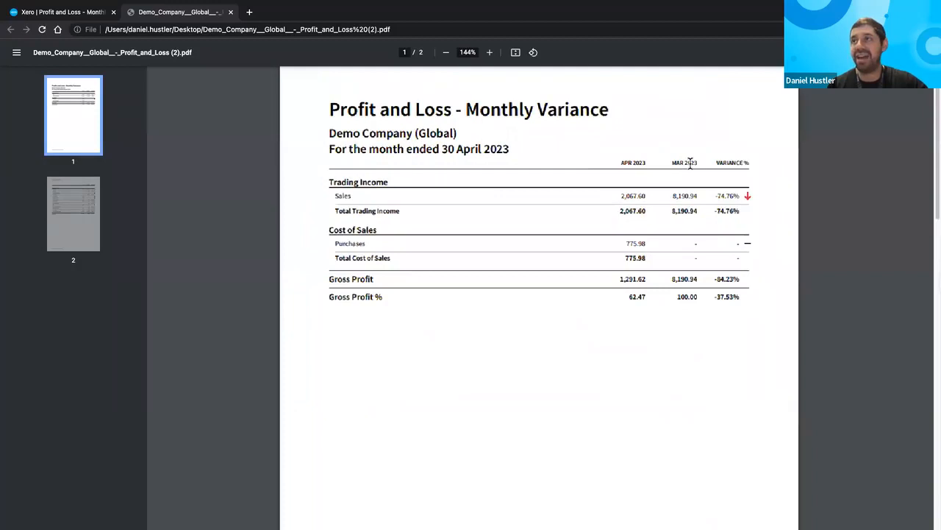
scroll(692, 163, up, 6)
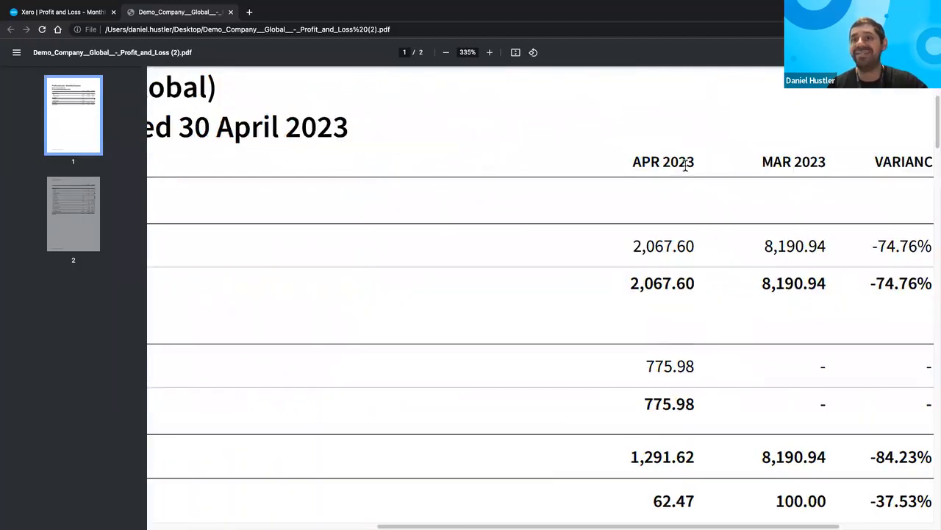
scroll(685, 166, down, 1)
scroll(686, 165, down, 6)
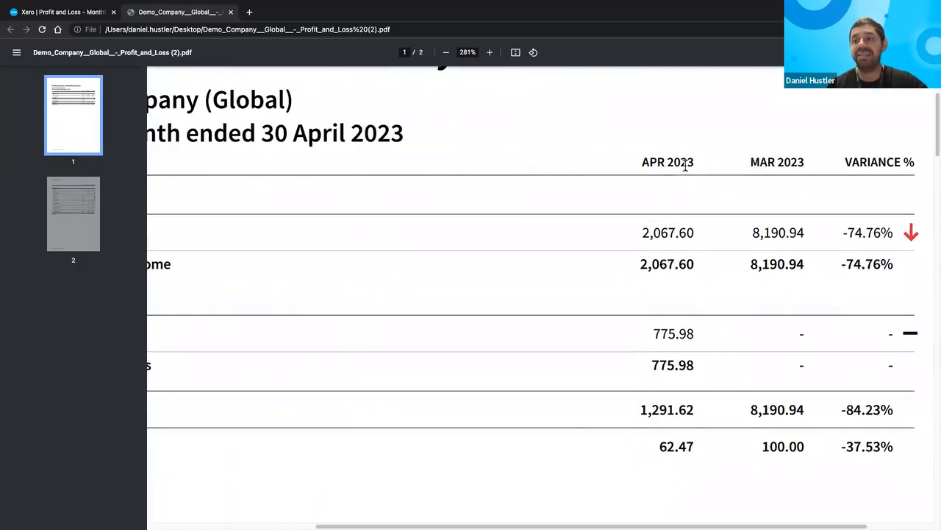
scroll(686, 165, down, 5)
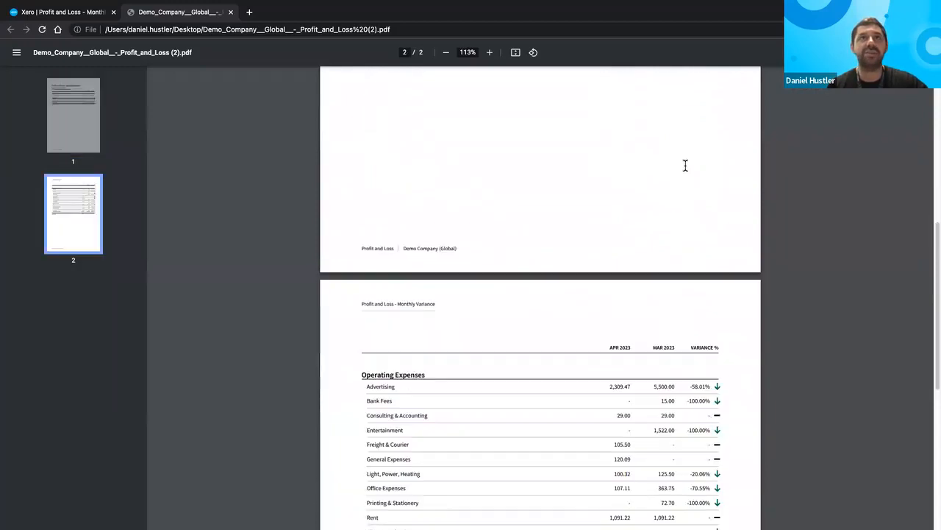
scroll(658, 164, up, 4)
scroll(287, 153, up, 4)
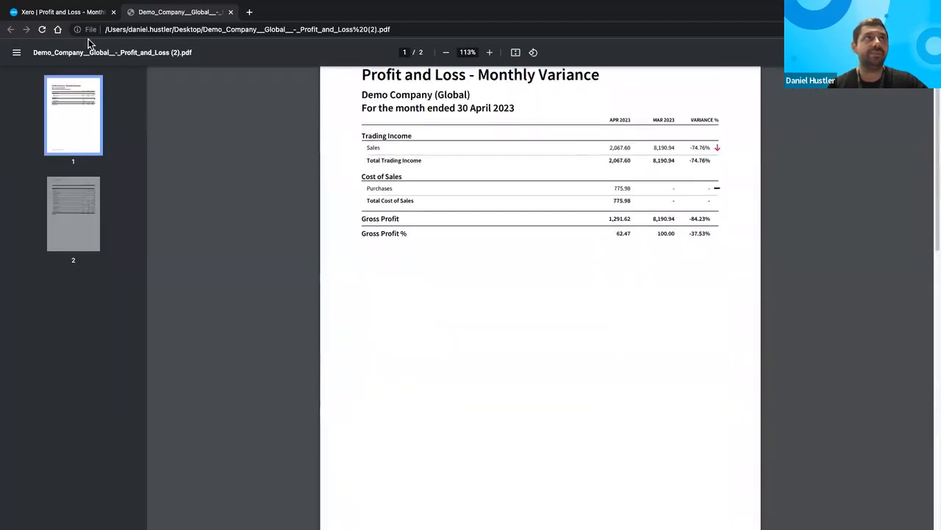
scroll(541, 294, down, 3)
scroll(596, 339, down, 4)
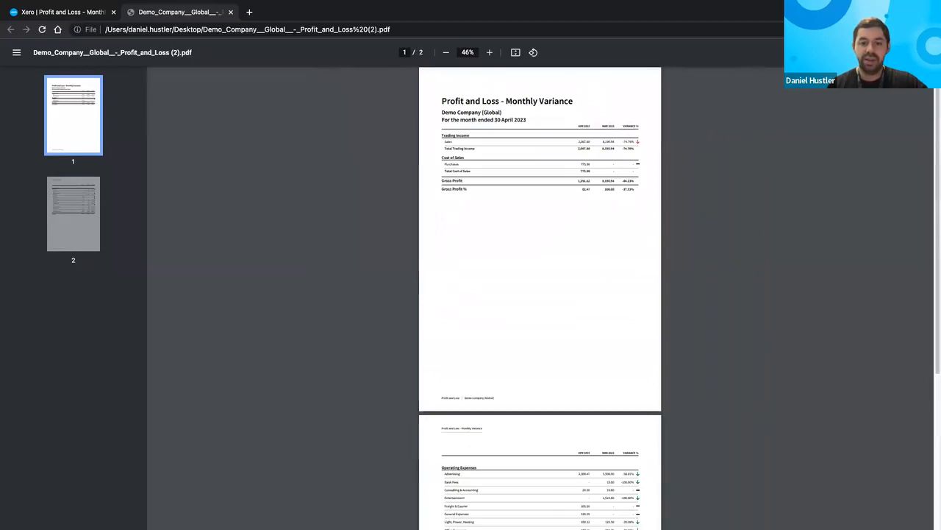
click(64, 12)
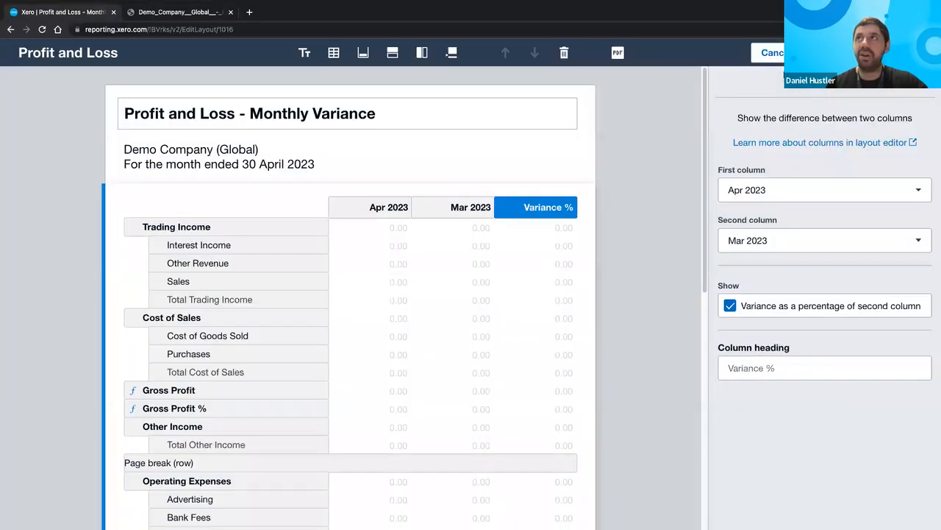
- Run the report to inspect its Variance % figures, then reopen the layout editor
click(899, 52)
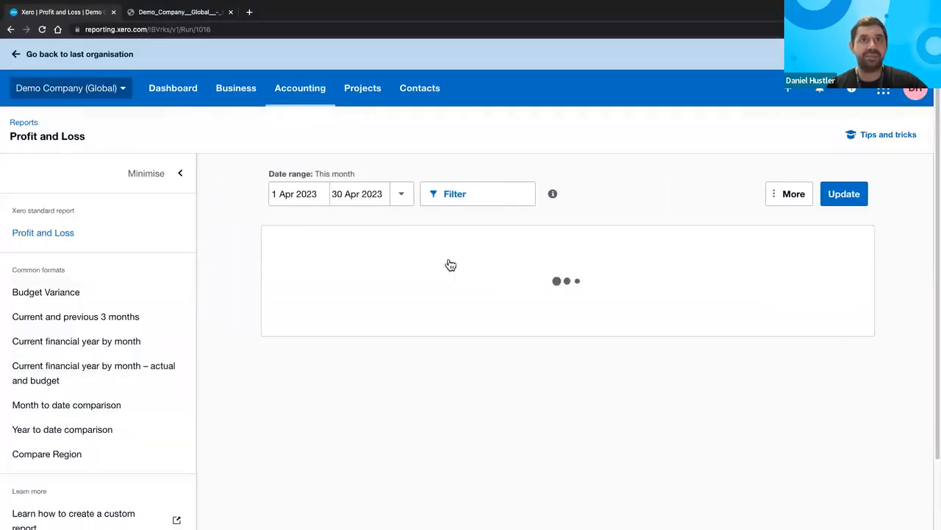
scroll(450, 264, down, 5)
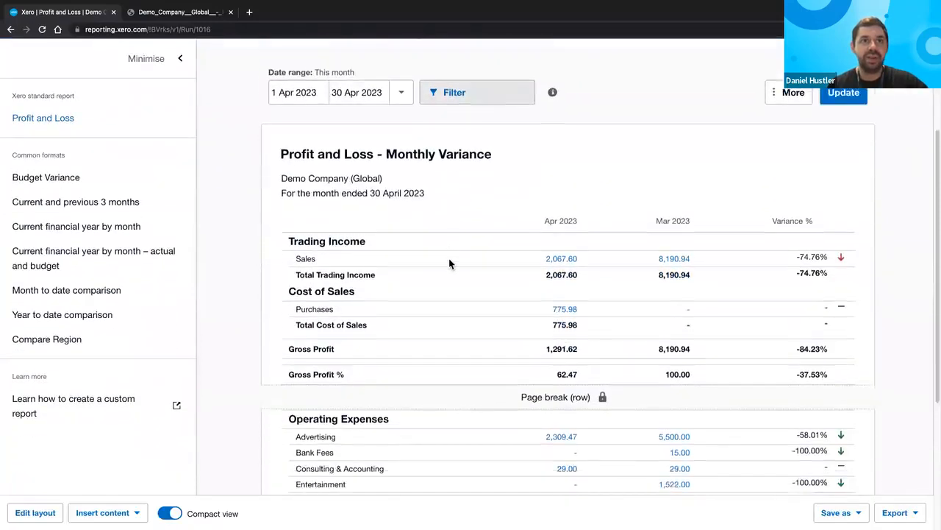
scroll(450, 263, down, 5)
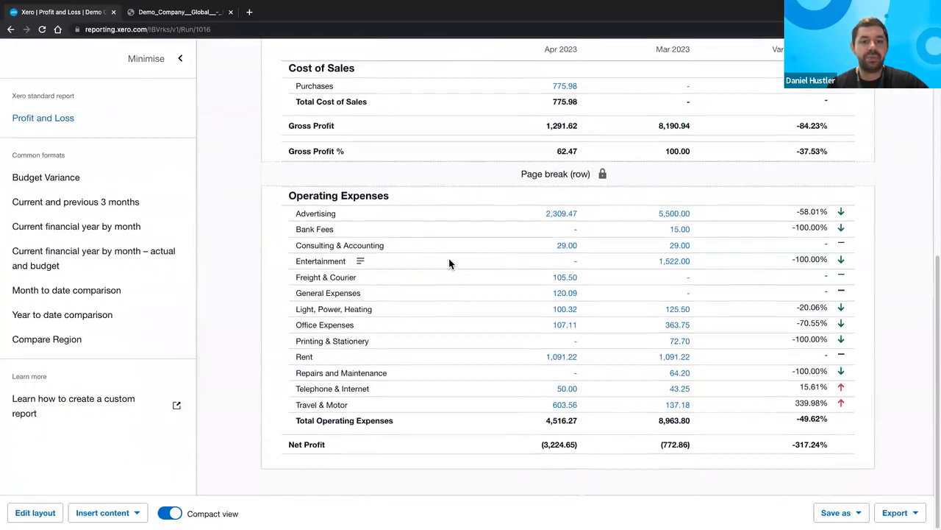
scroll(450, 263, up, 4)
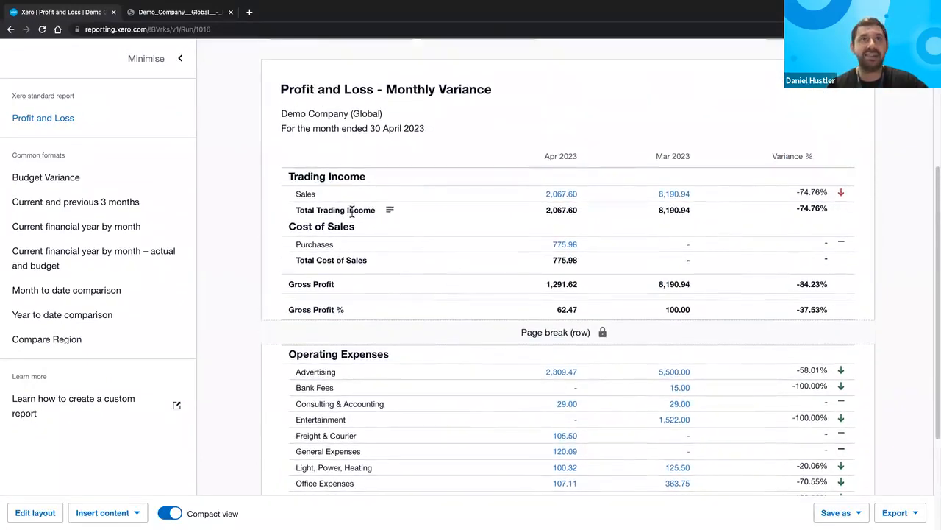
scroll(353, 212, up, 1)
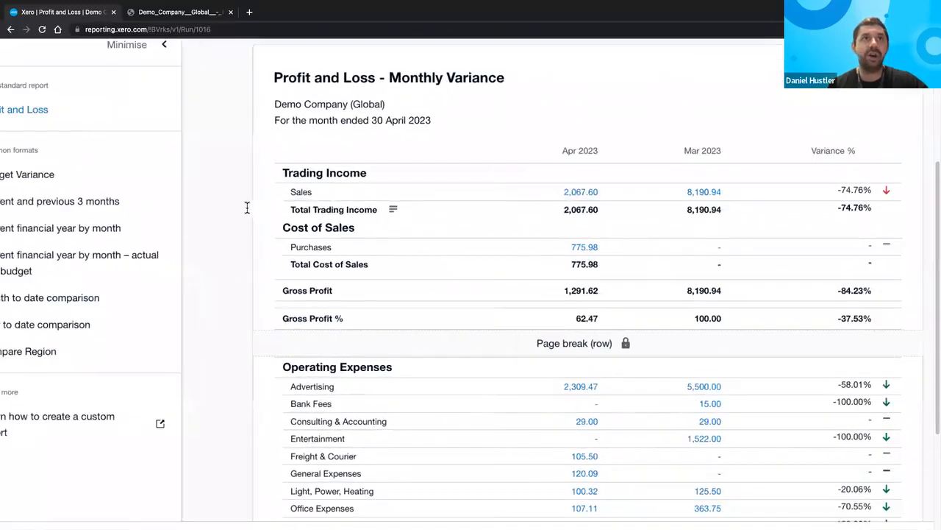
scroll(213, 209, up, 5)
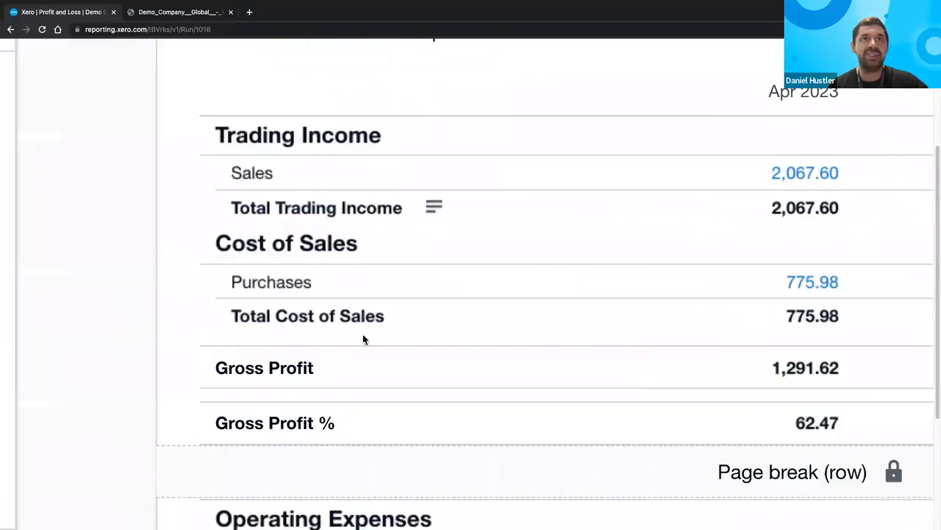
scroll(395, 339, up, 2)
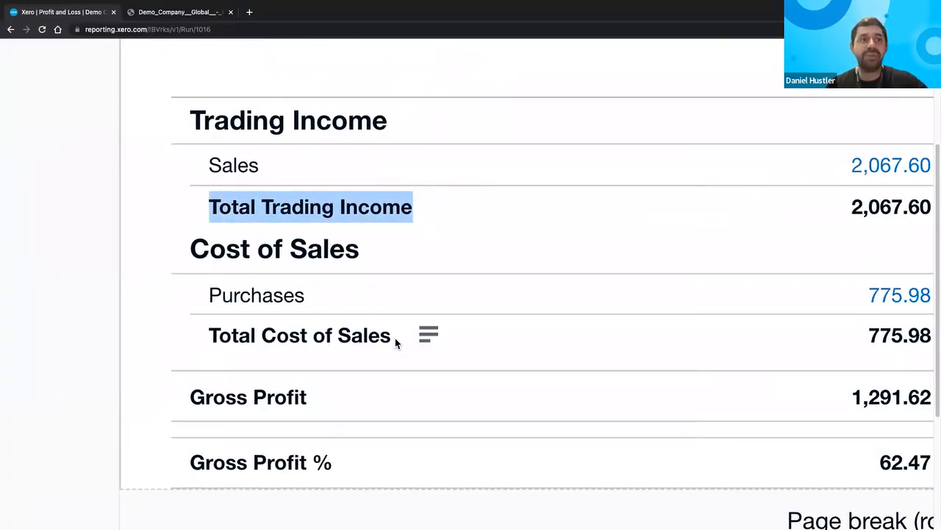
scroll(395, 338, down, 2)
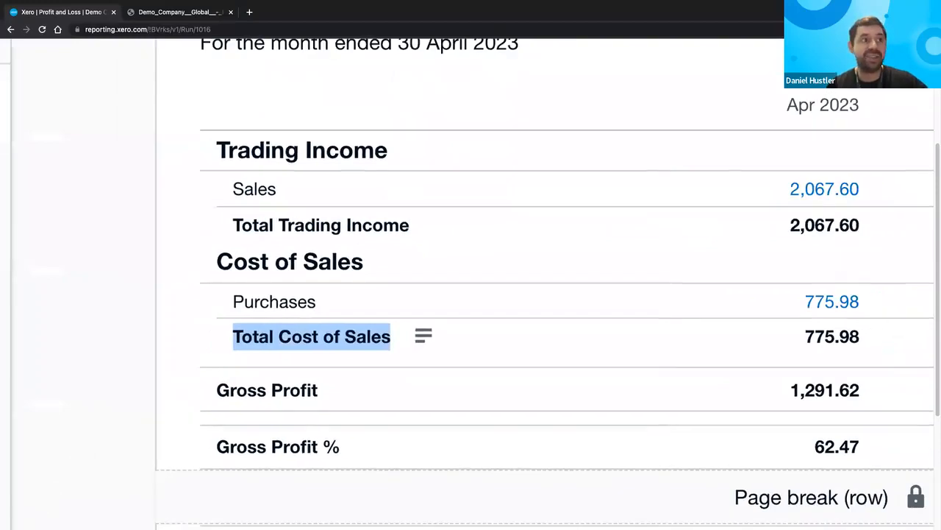
scroll(368, 336, down, 5)
click(35, 513)
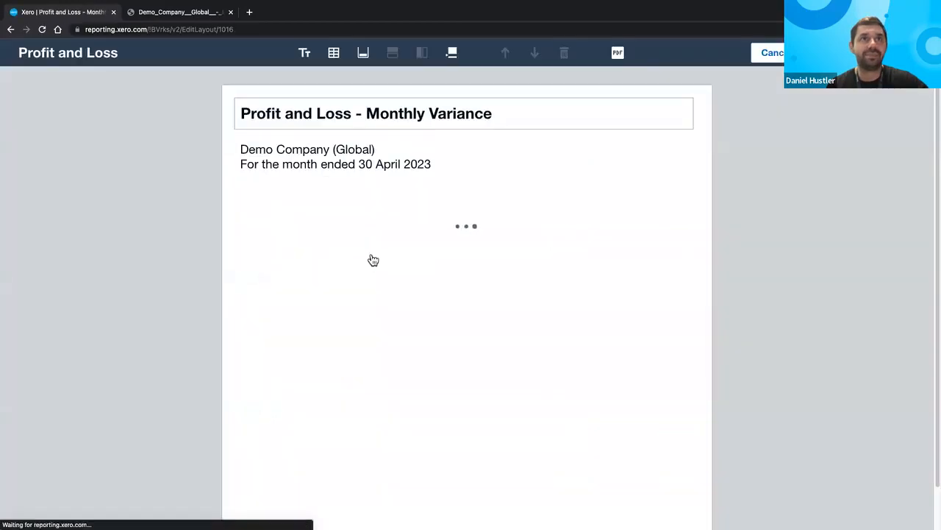
- Select the Total Trading Income row to remove its total line
click(345, 302)
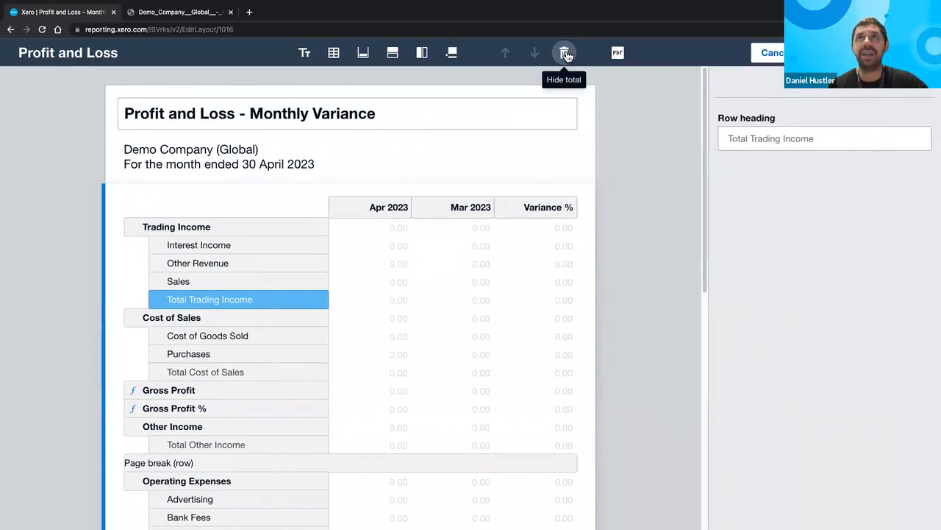
scroll(571, 50, up, 1)
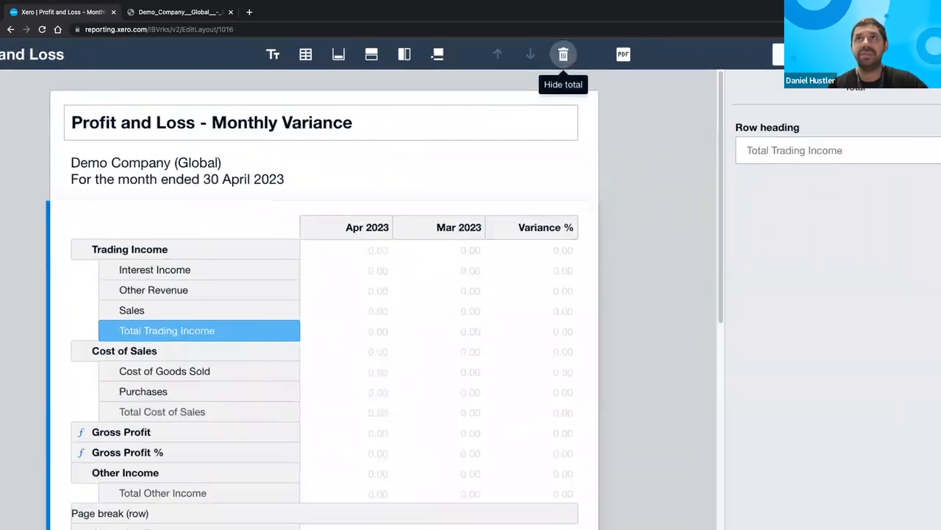
scroll(563, 54, up, 2)
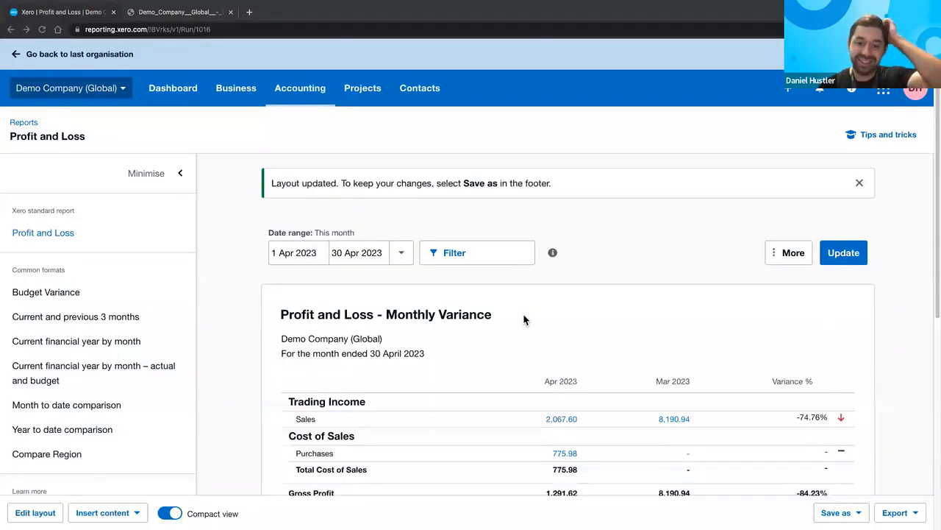
scroll(524, 319, down, 2)
scroll(524, 319, down, 3)
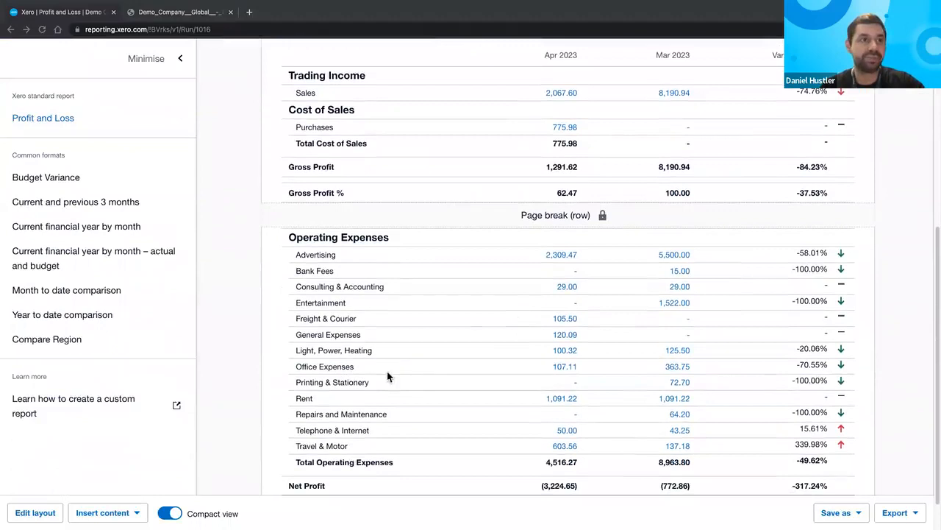
scroll(567, 294, down, 1)
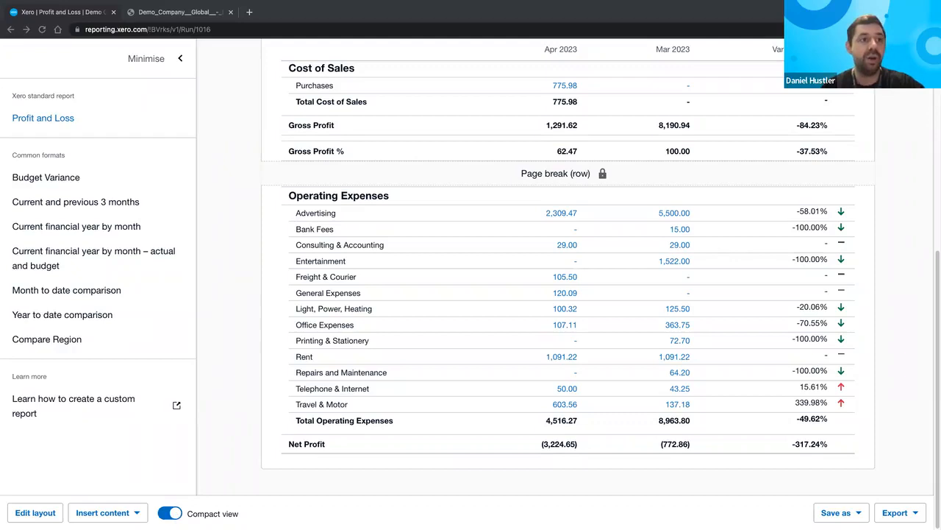
click(170, 513)
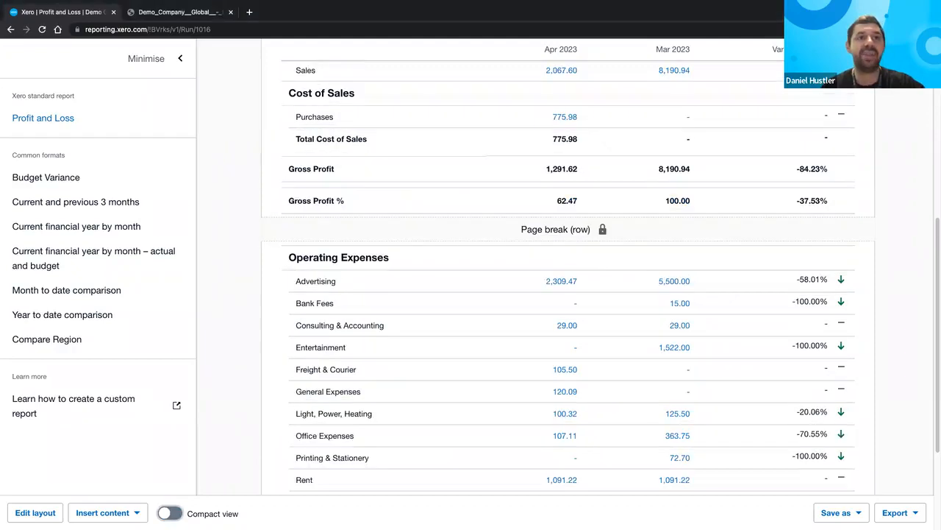
scroll(341, 364, down, 3)
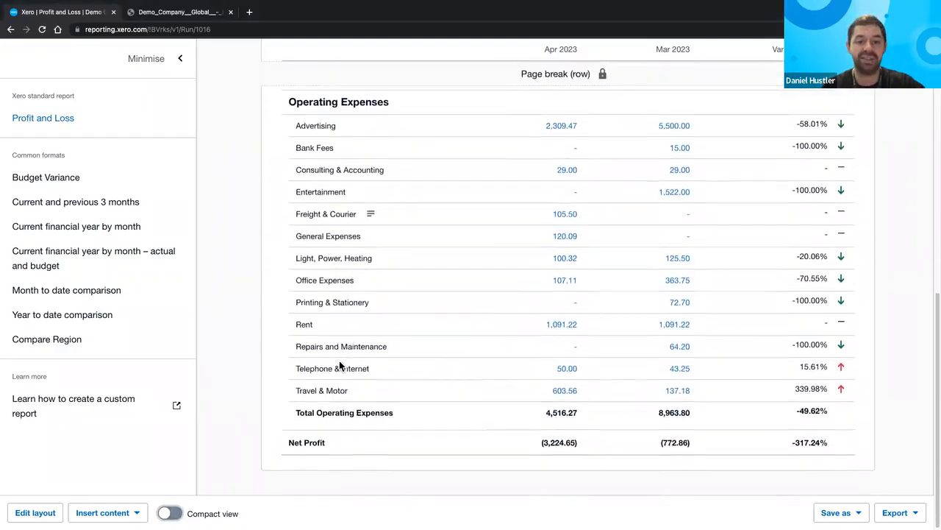
scroll(339, 361, up, 2)
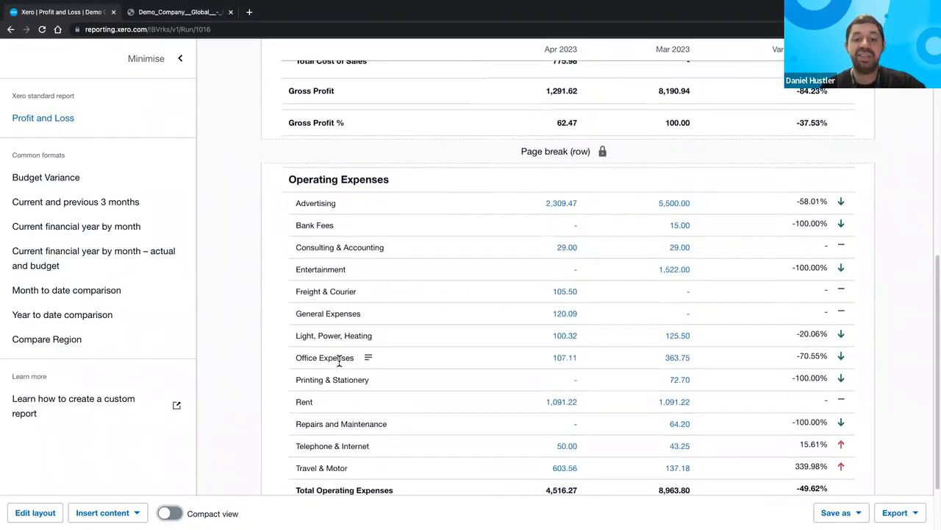
scroll(340, 361, up, 1)
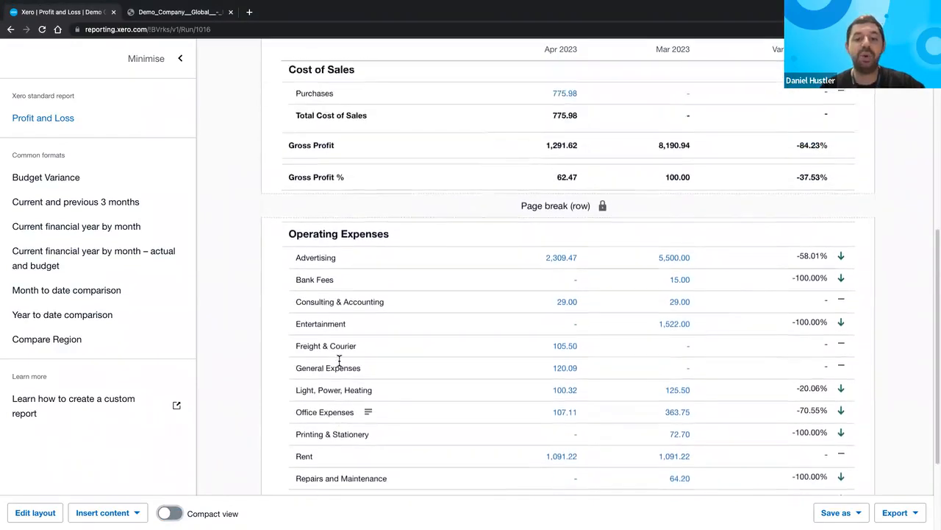
scroll(357, 363, down, 1)
click(170, 513)
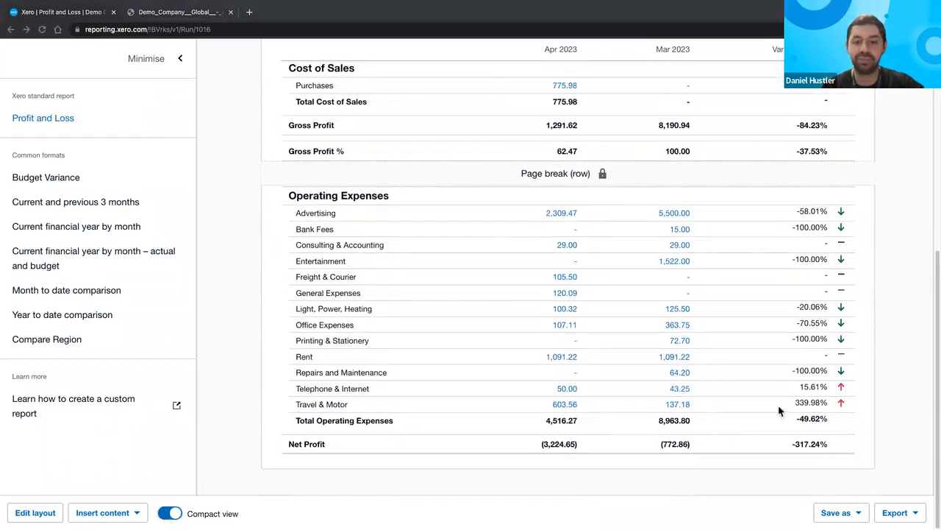
- Export the Monthly Variance report as a PDF with the default filename and view it in Chrome
click(899, 513)
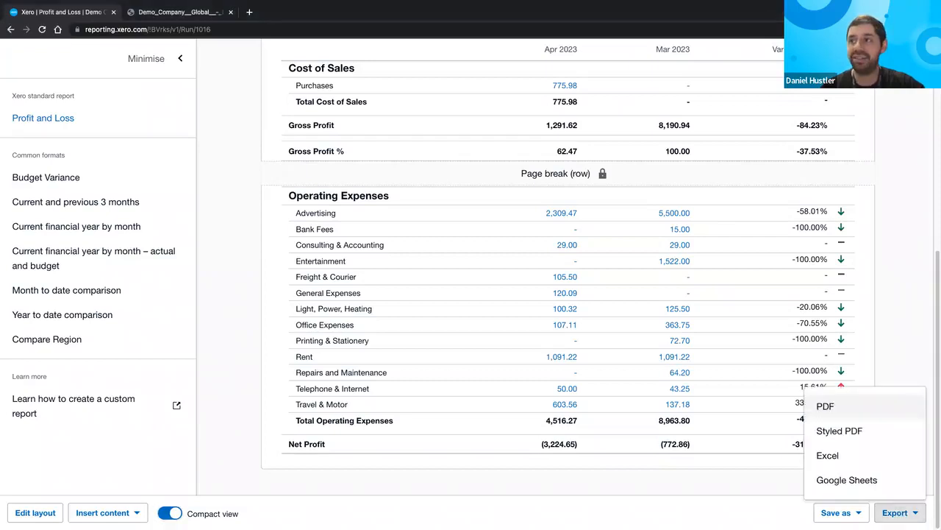
click(860, 406)
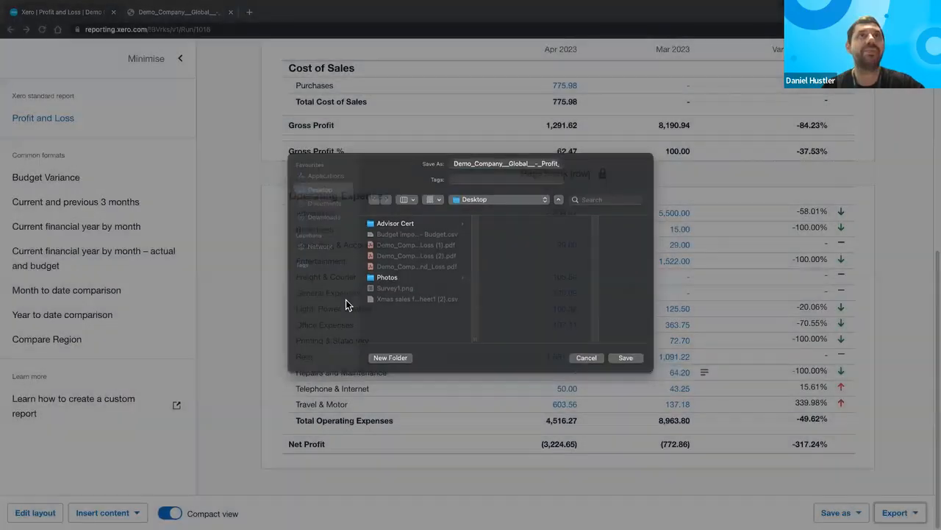
key(Return)
scroll(346, 306, down, 5)
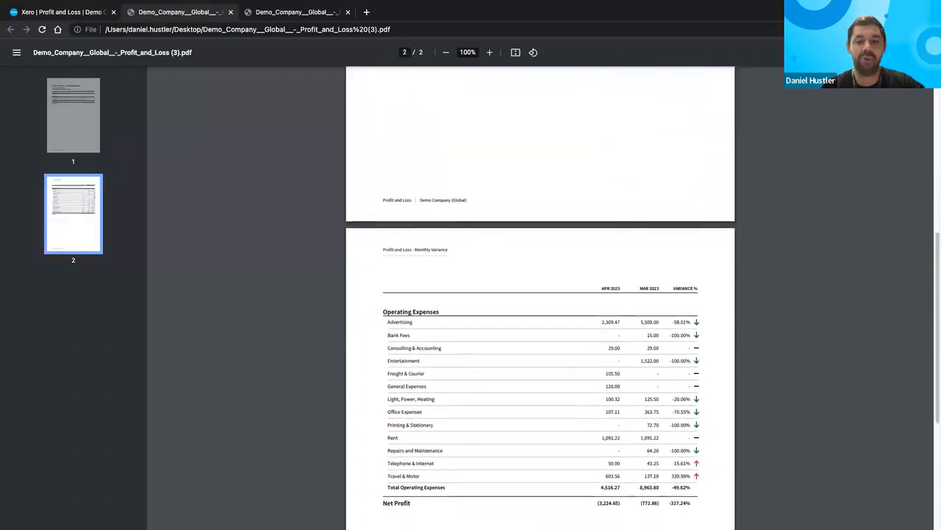
- Switch back to the Xero Monthly Variance report tab
click(78, 13)
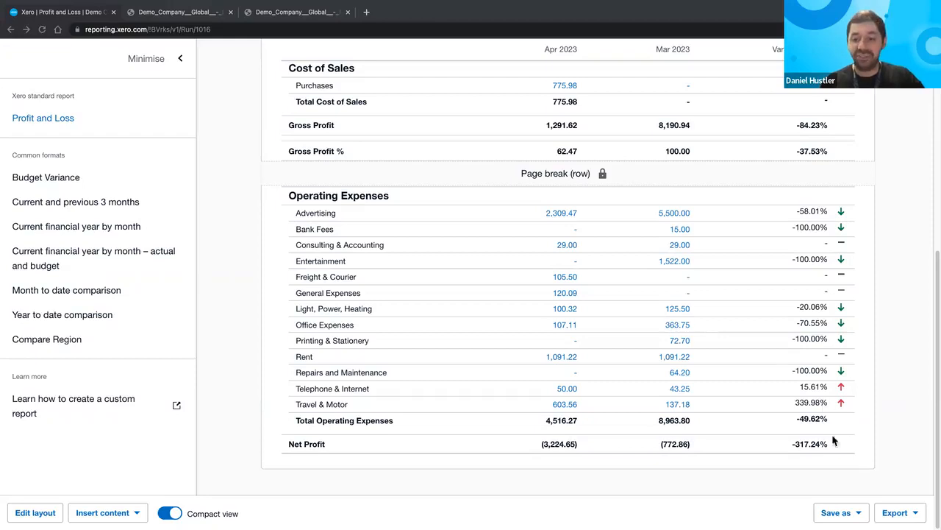
- Save a custom copy of the report, appending ' - Monthly Variance' to its name
click(837, 512)
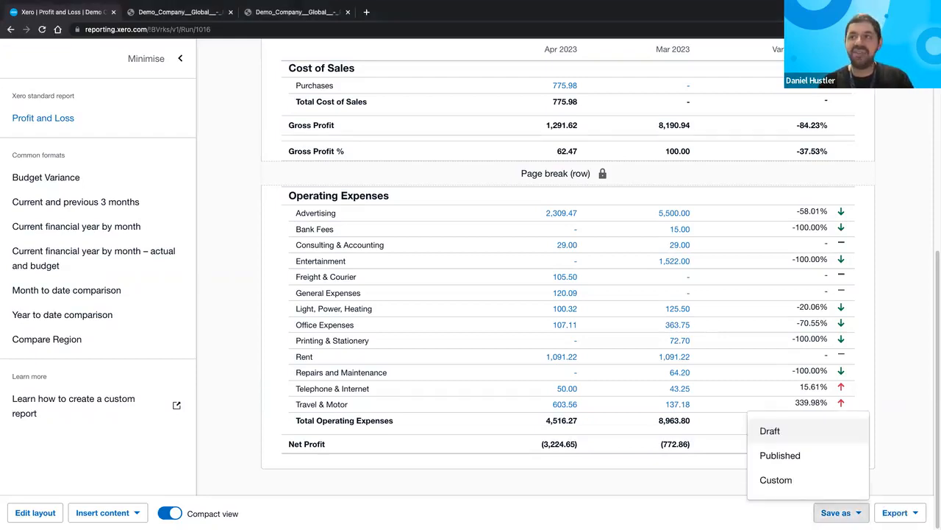
scroll(819, 501, up, 10)
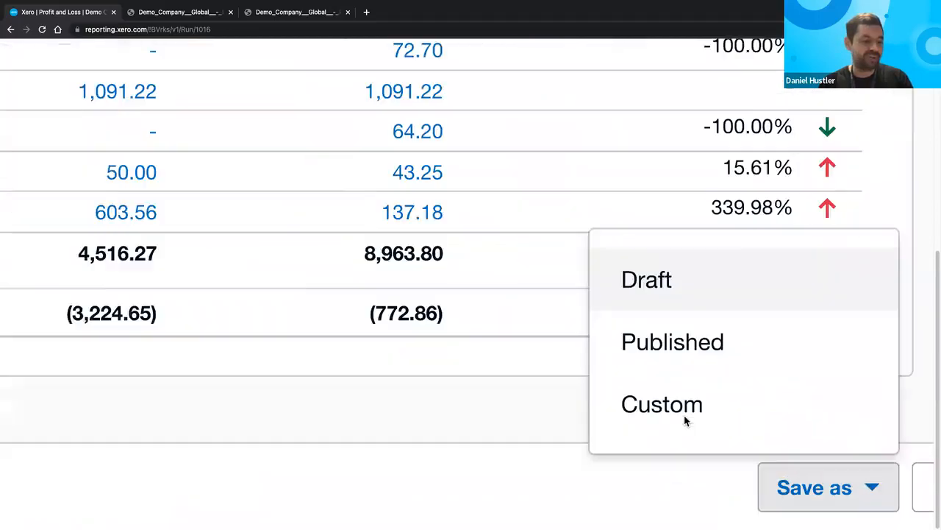
click(684, 405)
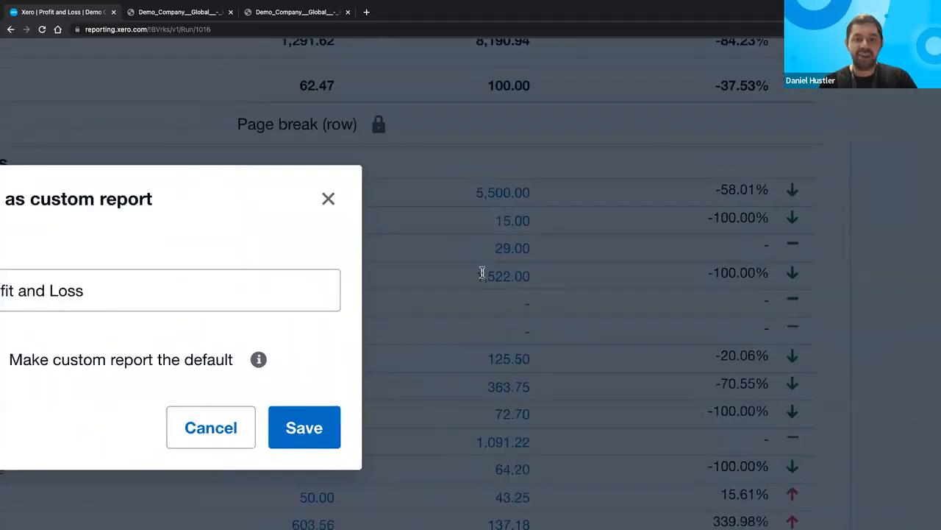
scroll(482, 273, down, 10)
click(482, 272)
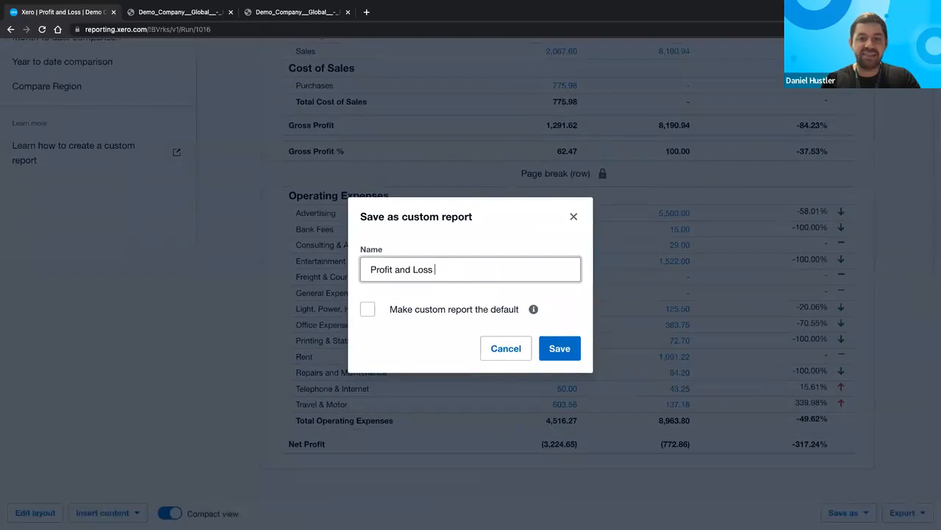
text(- Mo)
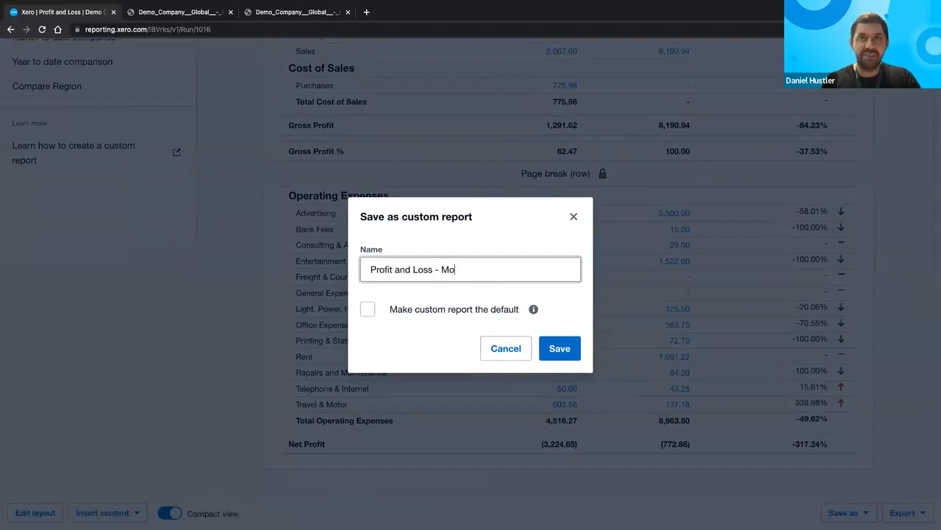
text(nthly Variance)
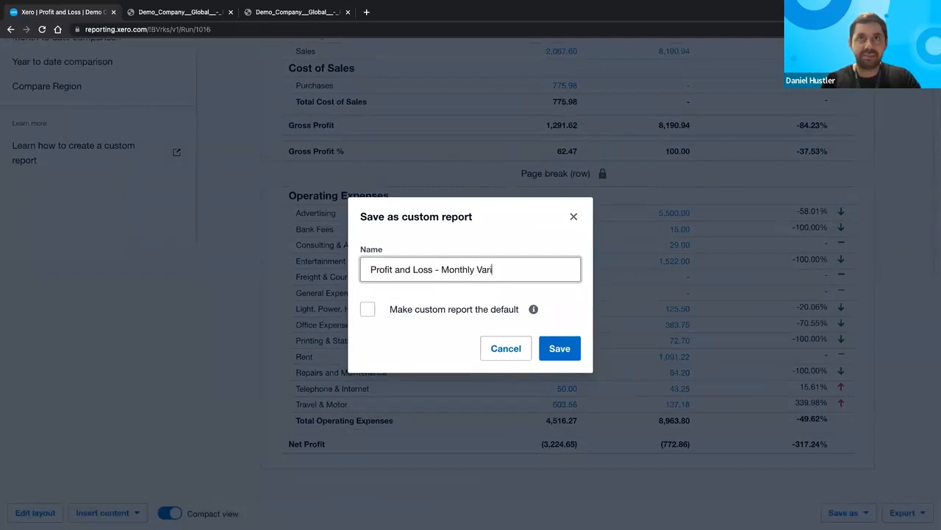
click(556, 352)
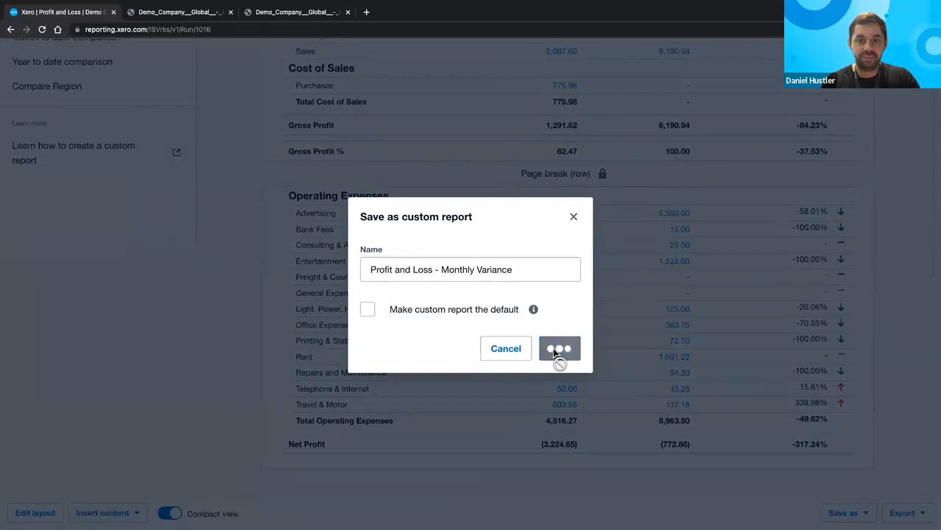
scroll(275, 210, up, 3)
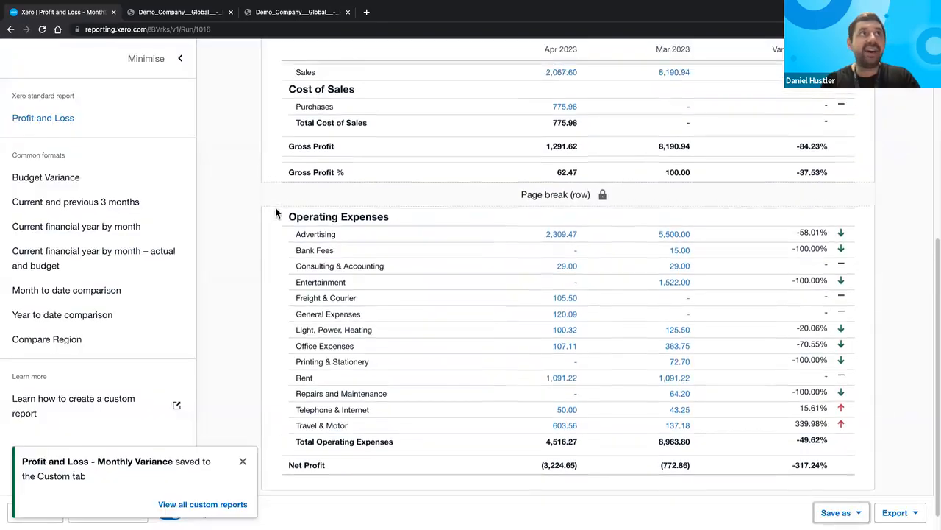
- Reload the saved report page and close both exported PDF tabs
click(42, 30)
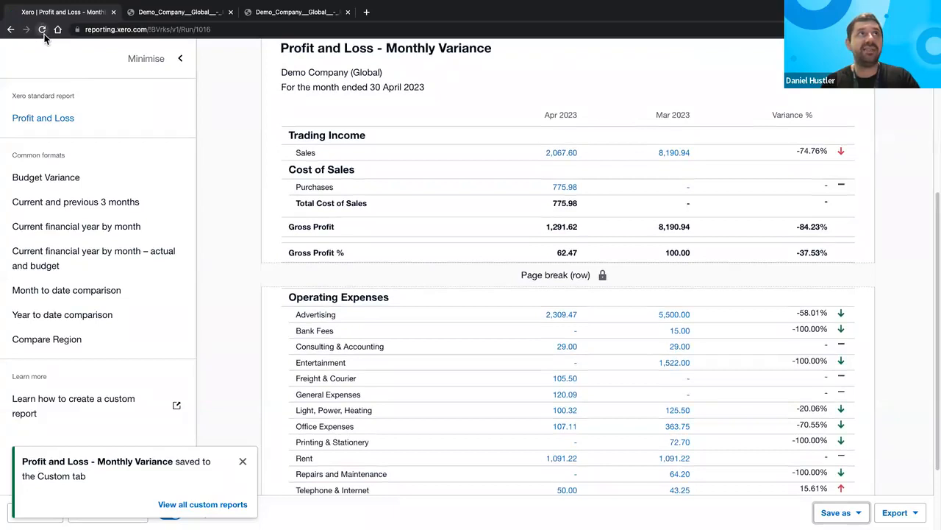
click(229, 12)
click(229, 13)
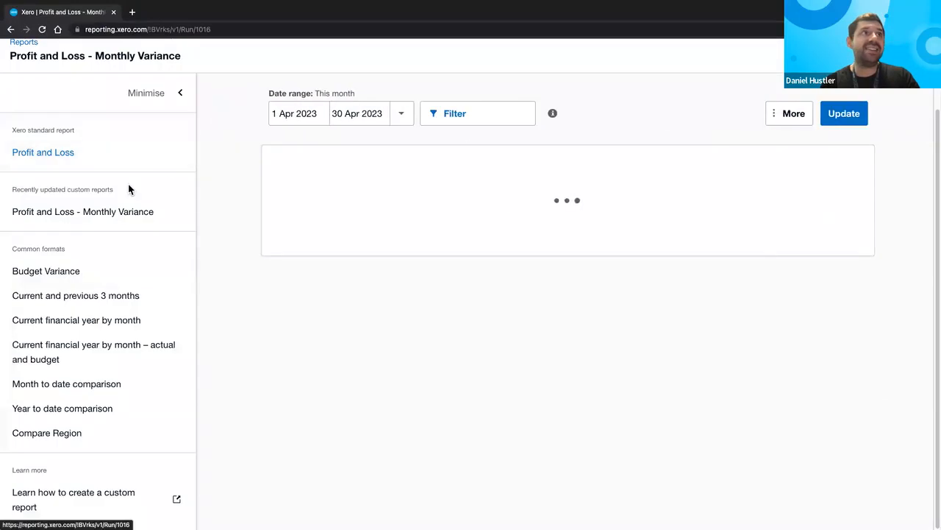
- Review the saved Monthly Variance report, then return to the Reports home page
scroll(99, 197, up, 5)
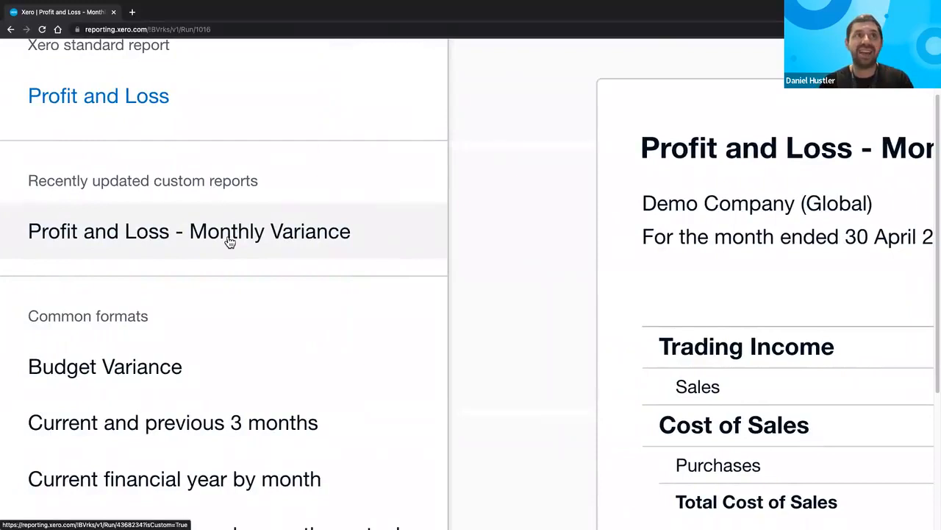
scroll(229, 241, down, 5)
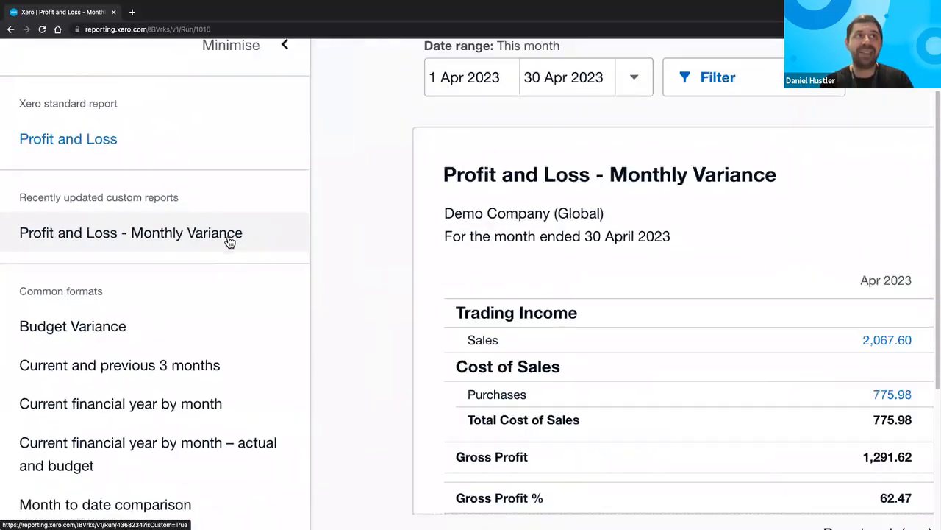
scroll(230, 241, down, 4)
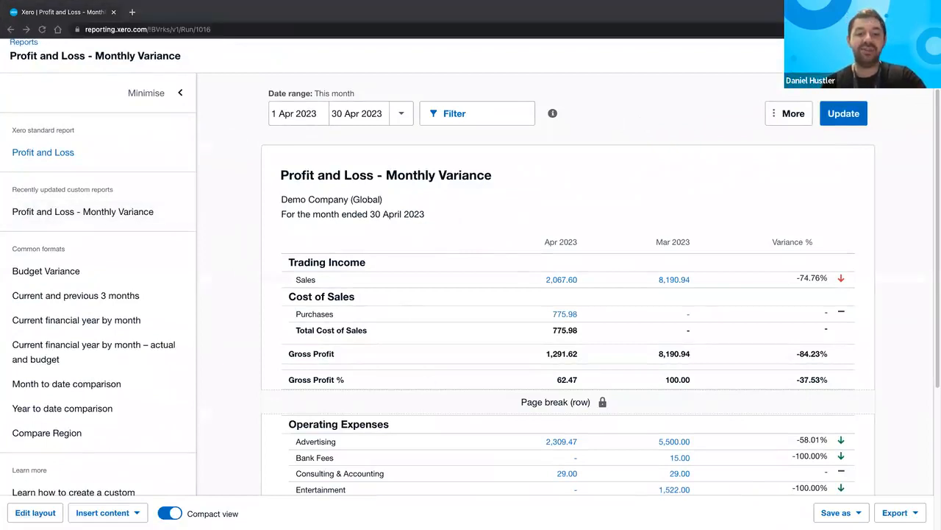
scroll(463, 323, up, 2)
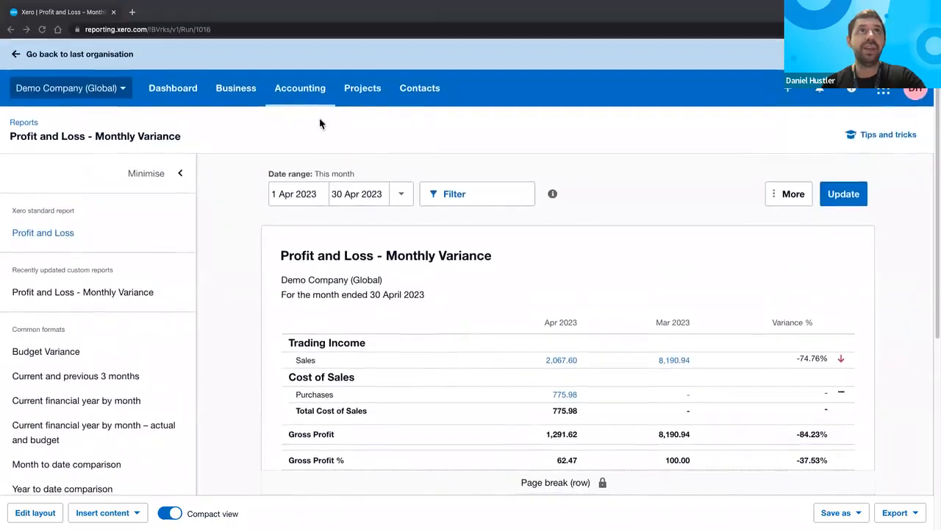
click(18, 124)
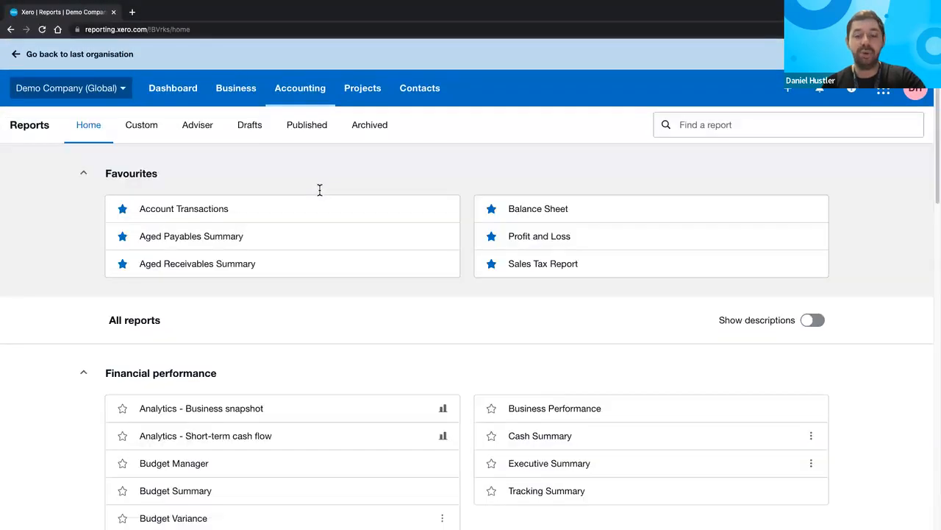
scroll(548, 289, down, 2)
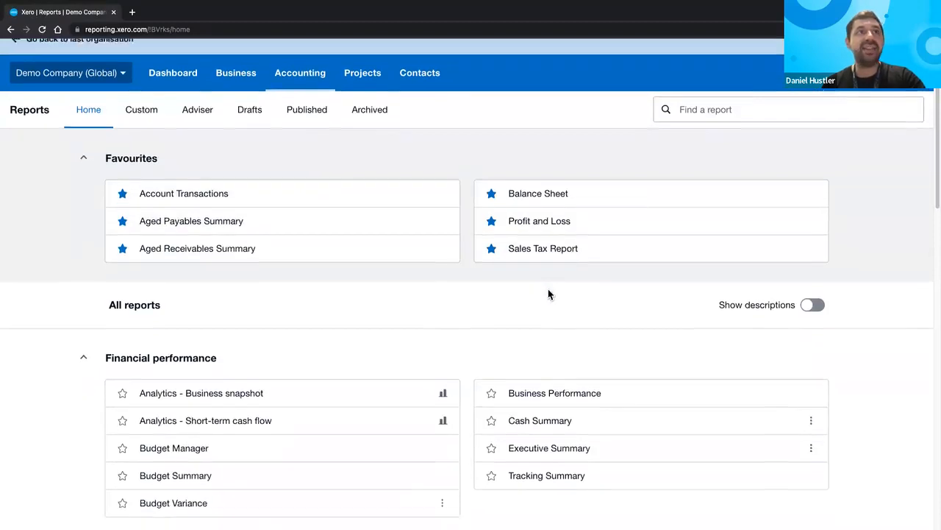
scroll(548, 293, down, 3)
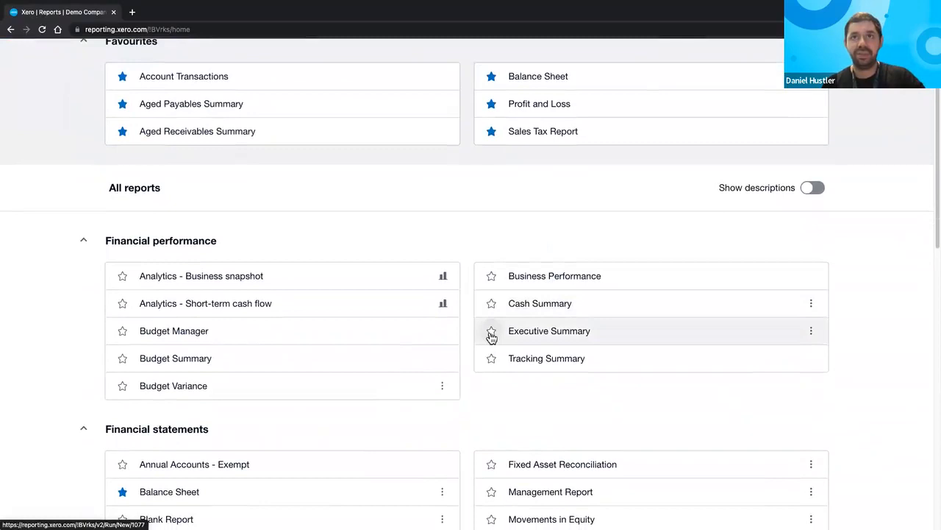
key(ctrl+plus)
scroll(486, 340, up, 3)
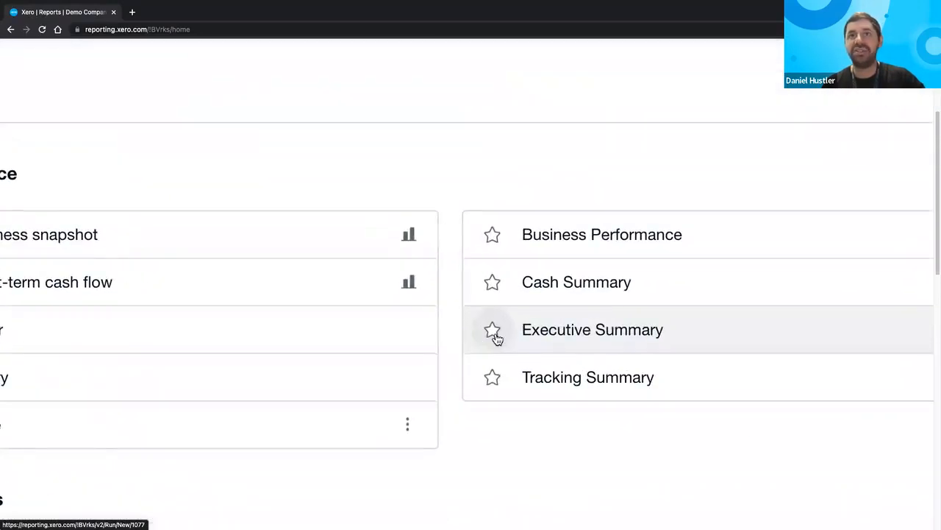
click(496, 337)
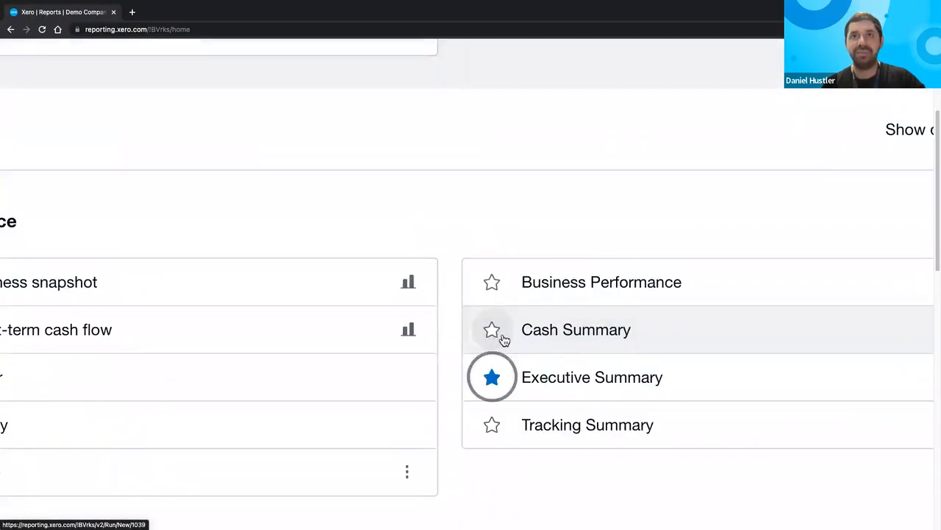
scroll(502, 336, down, 3)
scroll(503, 340, down, 3)
scroll(317, 245, up, 2)
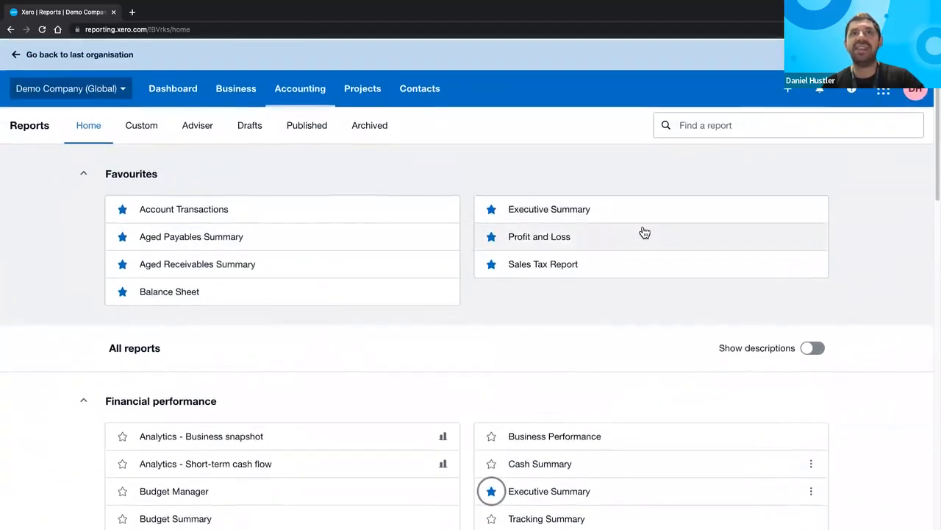
scroll(648, 220, up, 5)
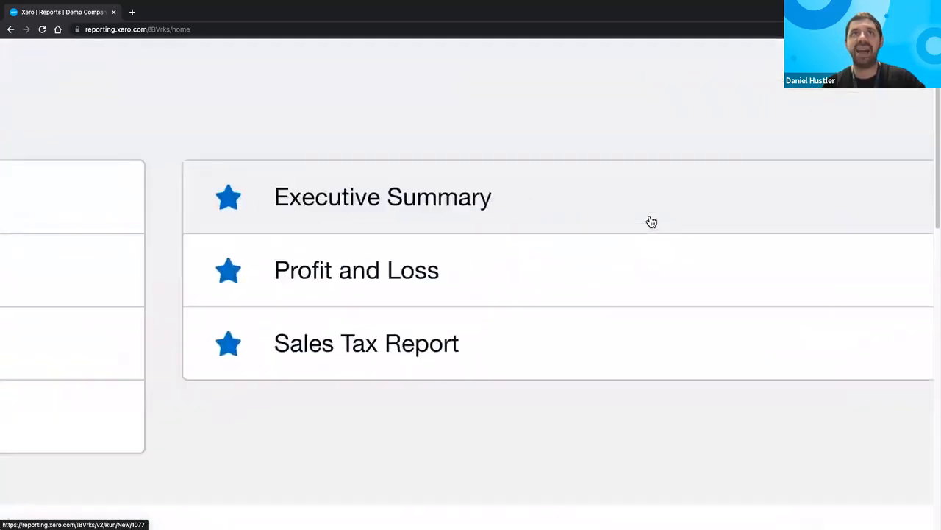
scroll(651, 221, down, 5)
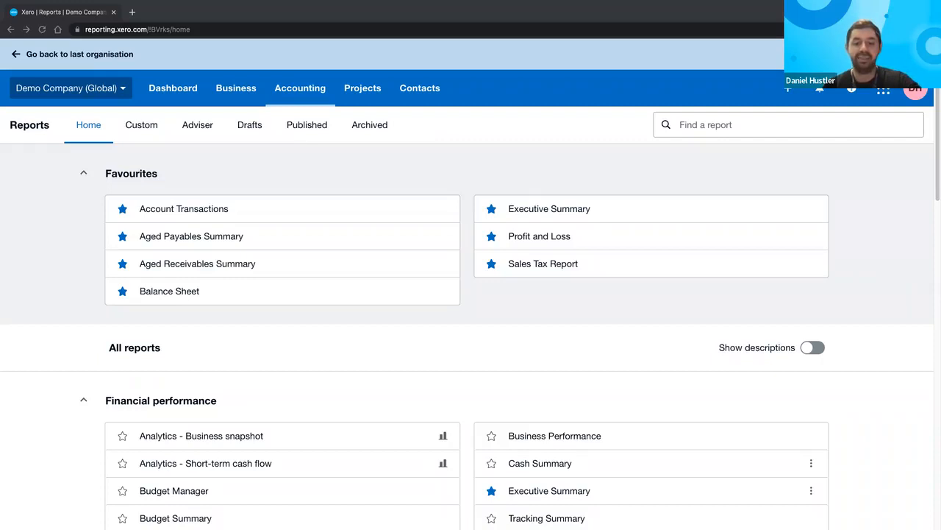
- Search the reports for 'account' and open Account Transactions
click(752, 125)
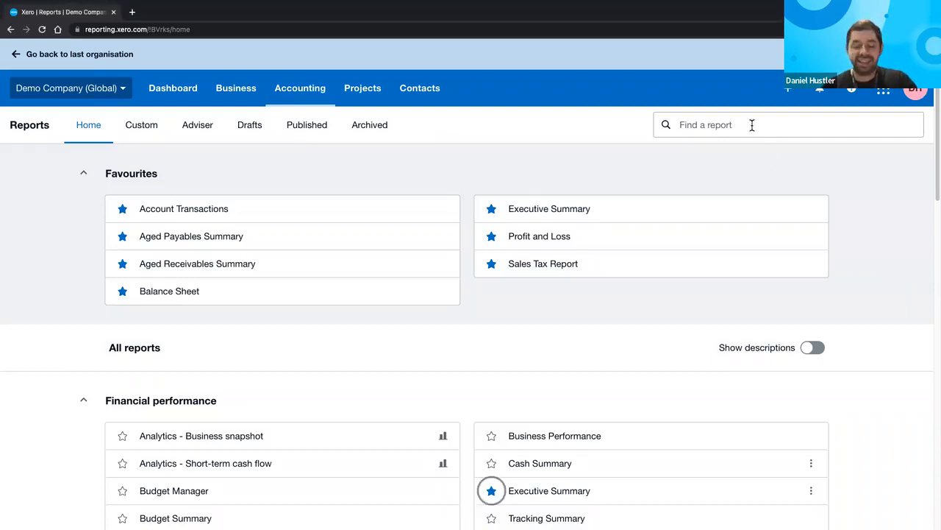
click(753, 125)
text(account)
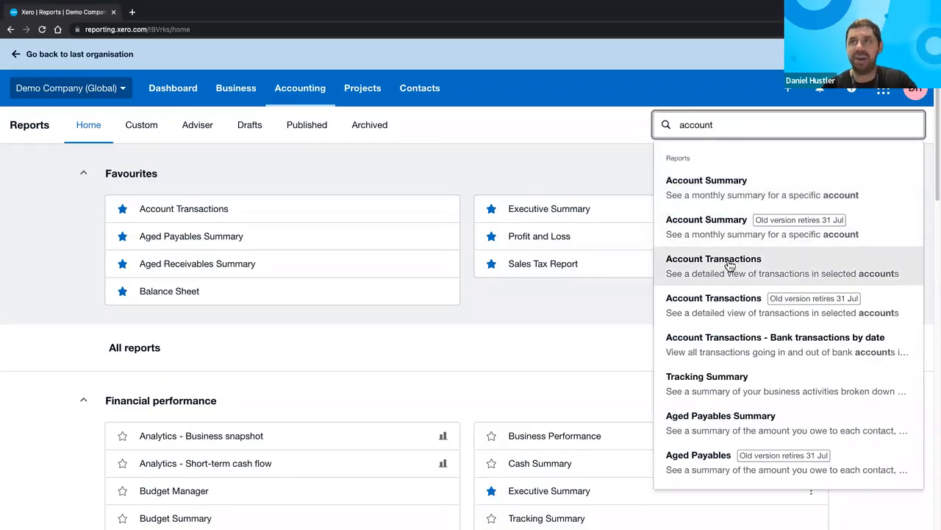
click(729, 265)
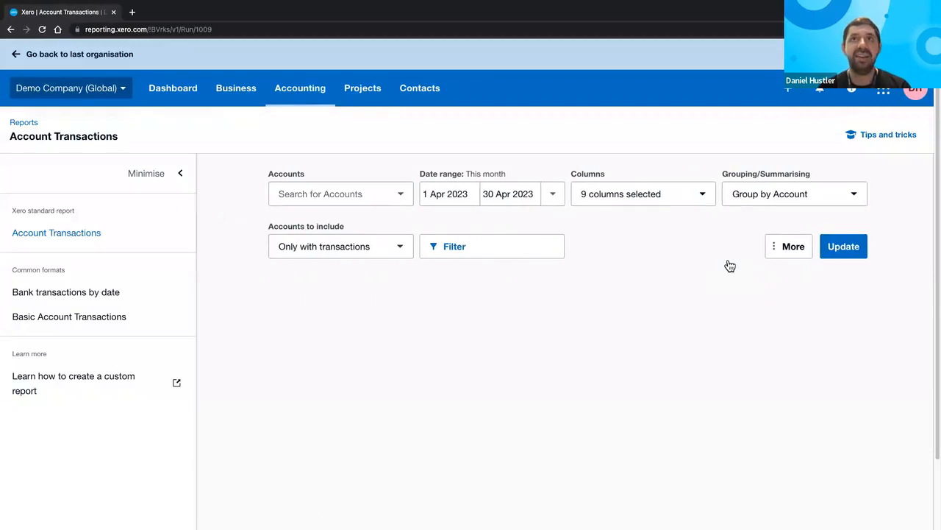
- Limit the Account Transactions report to the 200 - Sales account
click(408, 199)
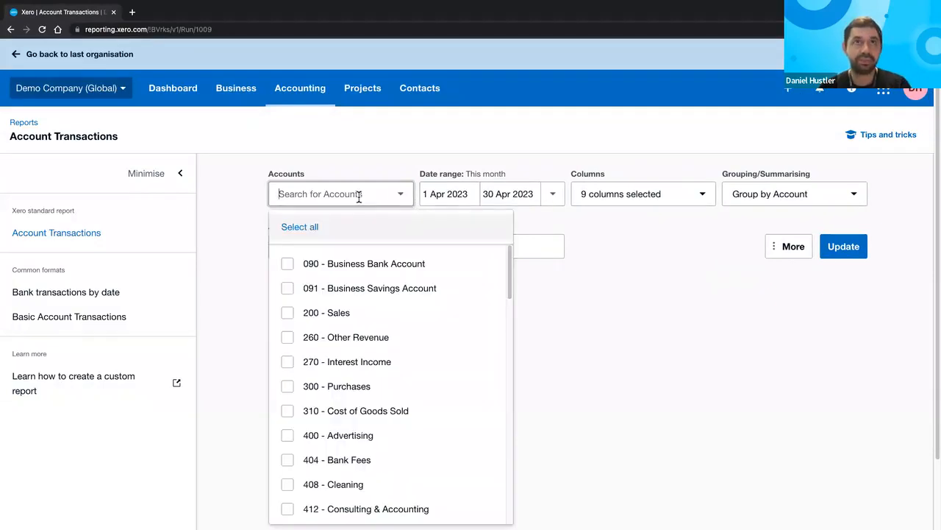
text(sales)
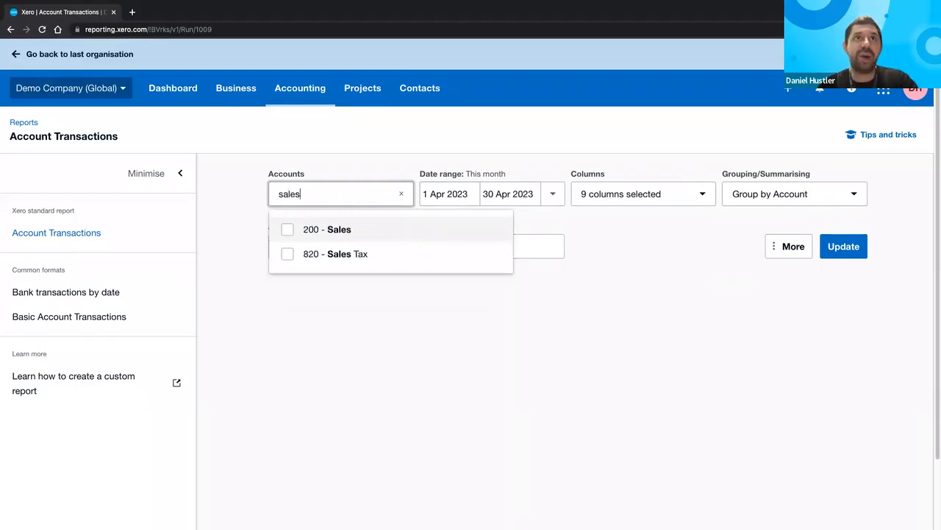
click(319, 230)
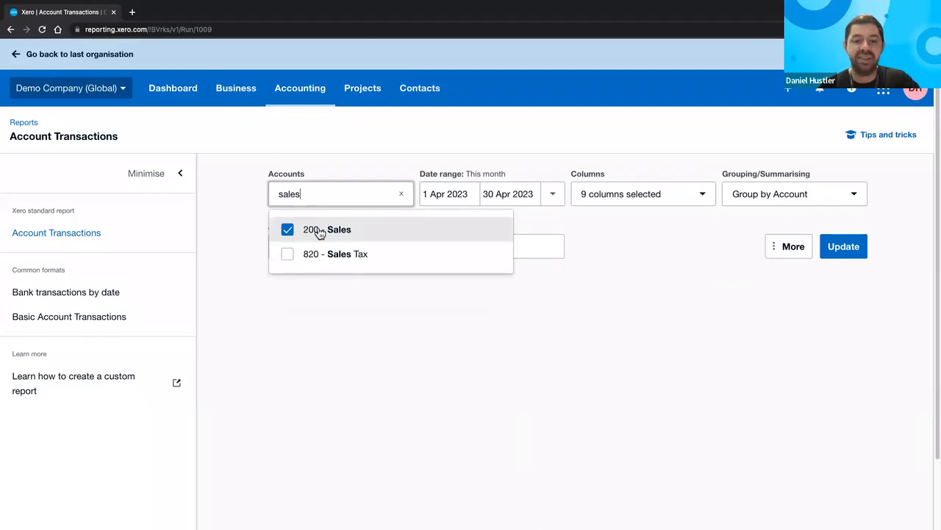
click(662, 384)
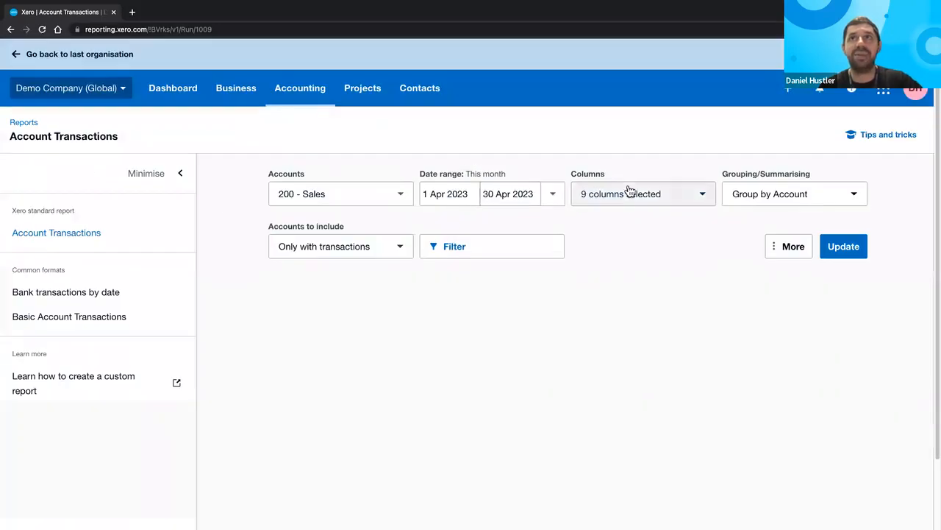
- Remove the Credit, Debit, Running Balance and Source columns and add Related account
click(653, 193)
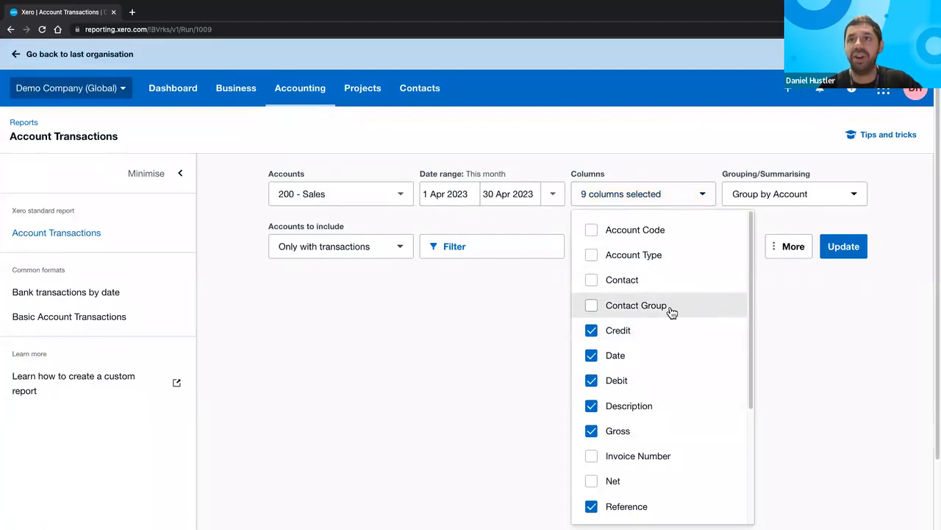
scroll(671, 312, down, 1)
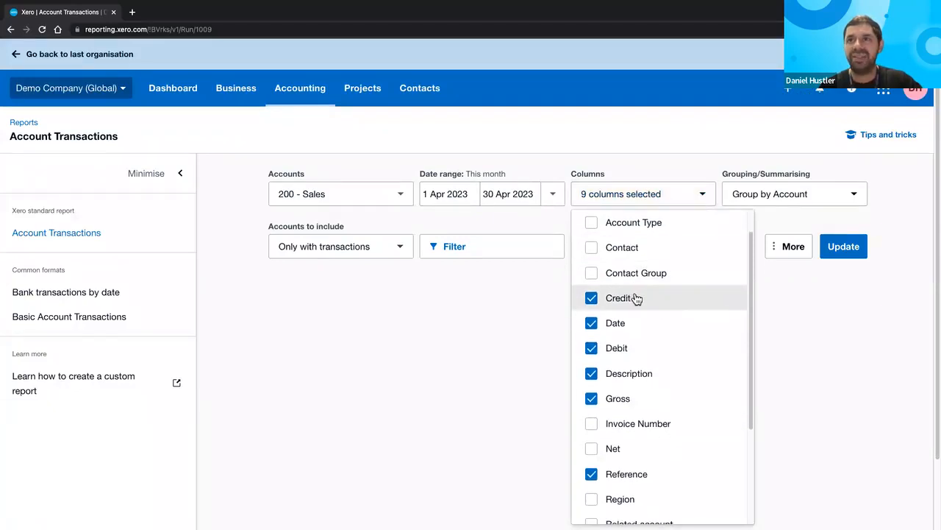
click(635, 298)
click(618, 349)
scroll(620, 356, down, 2)
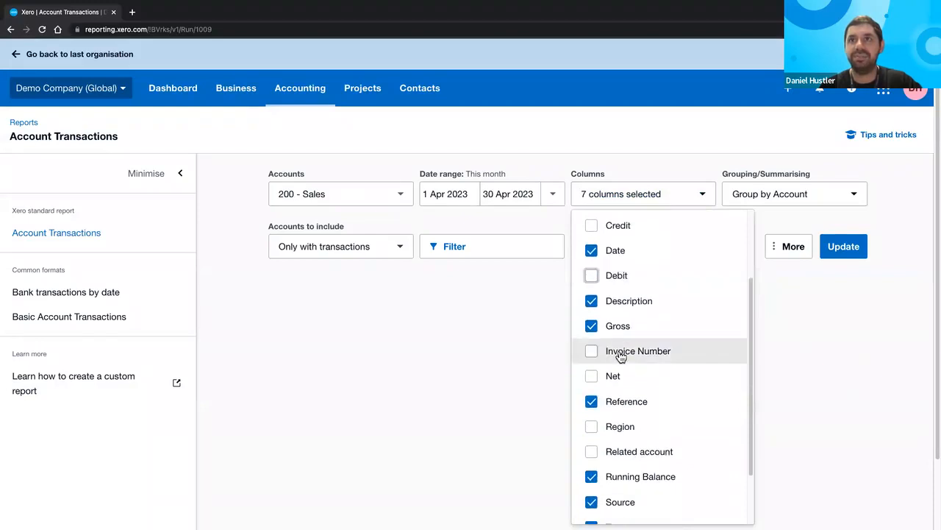
scroll(620, 356, up, 1)
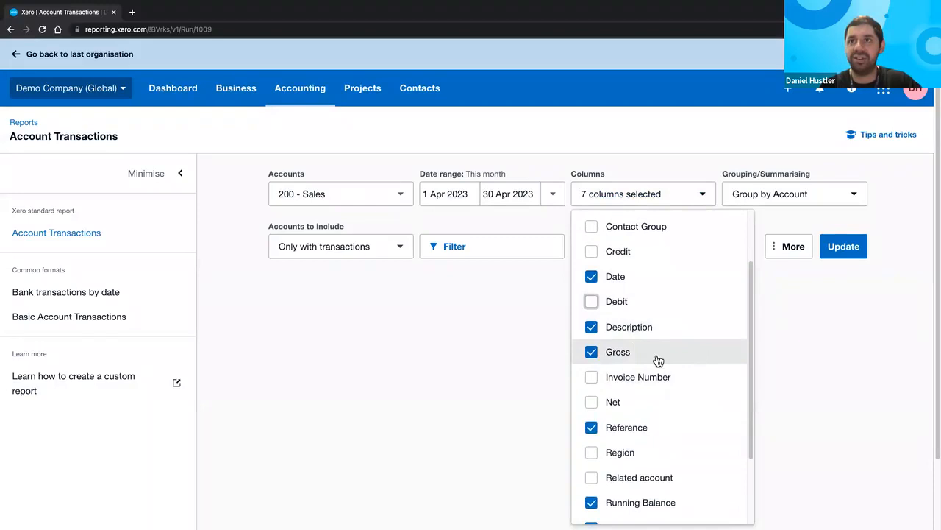
scroll(658, 360, down, 2)
scroll(658, 400, down, 1)
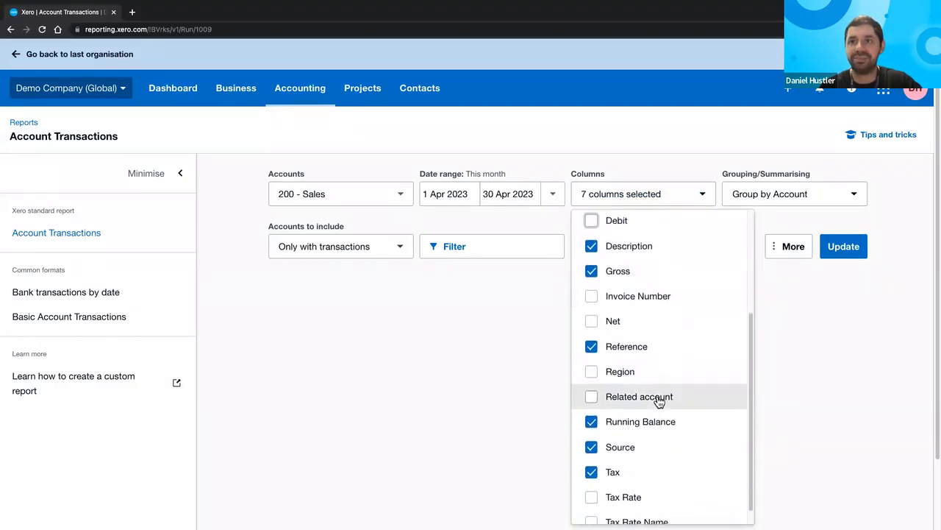
click(616, 425)
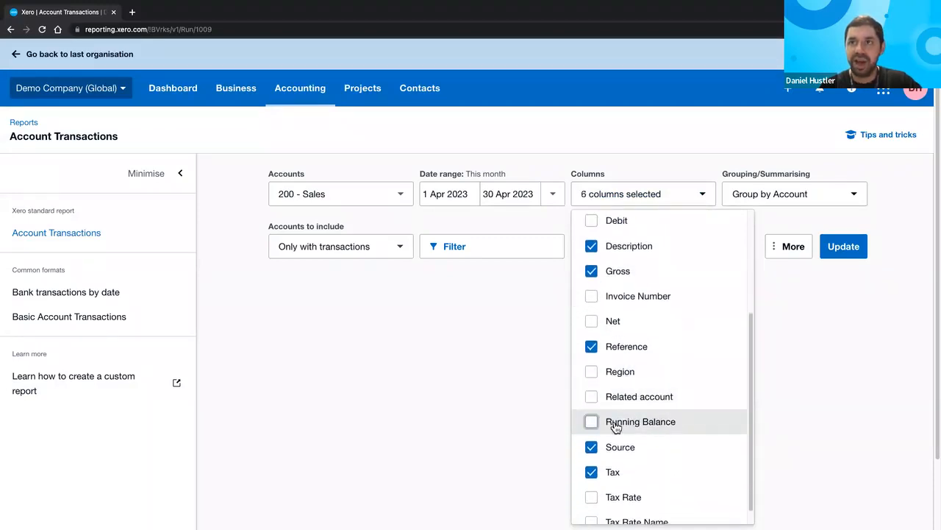
click(618, 448)
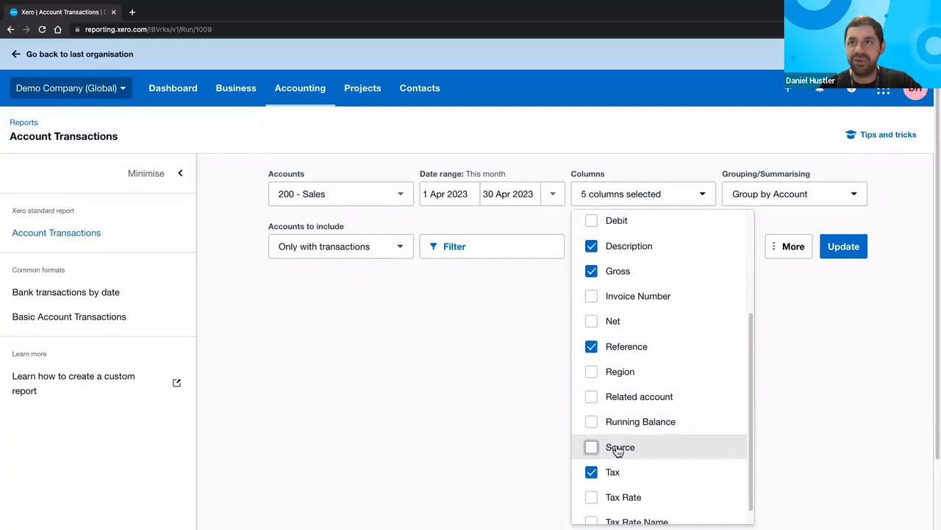
scroll(618, 450, down, 1)
scroll(619, 450, up, 2)
scroll(616, 448, up, 1)
scroll(615, 447, down, 2)
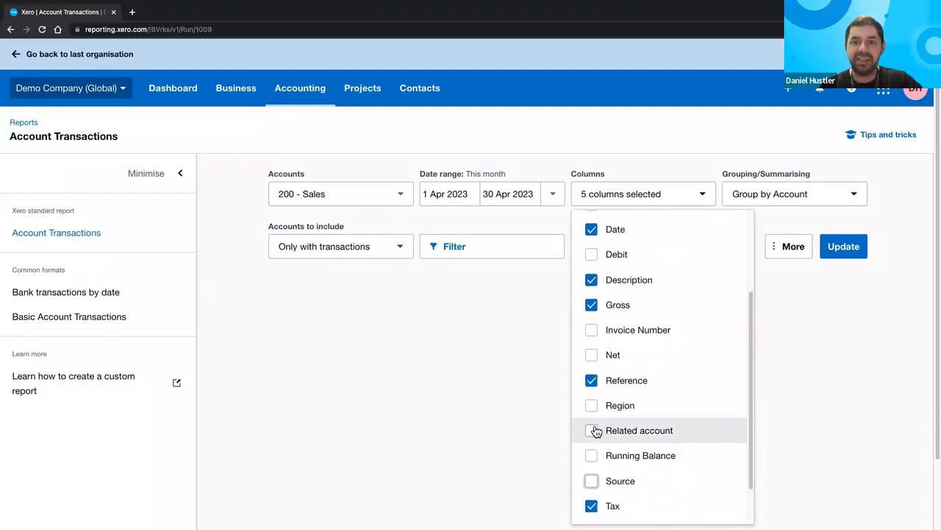
scroll(599, 437, up, 5)
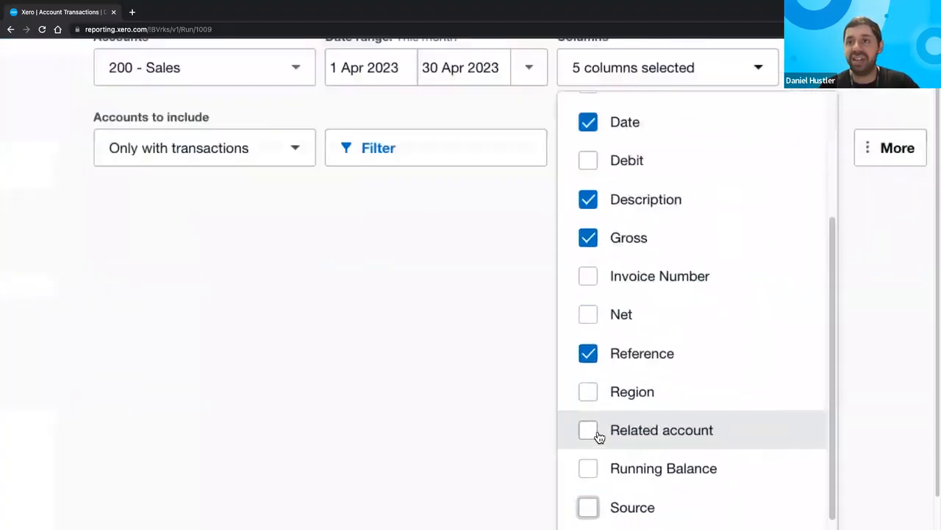
scroll(599, 437, down, 1)
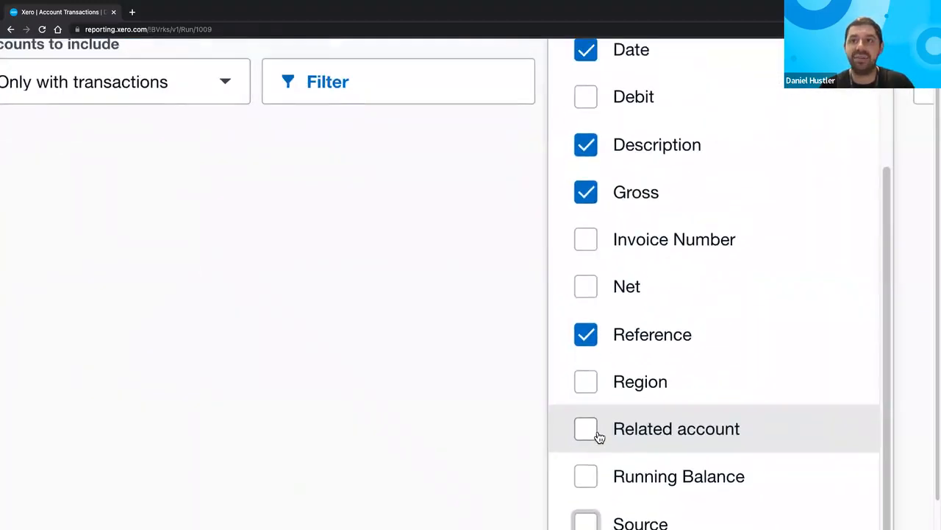
scroll(599, 437, down, 4)
click(593, 433)
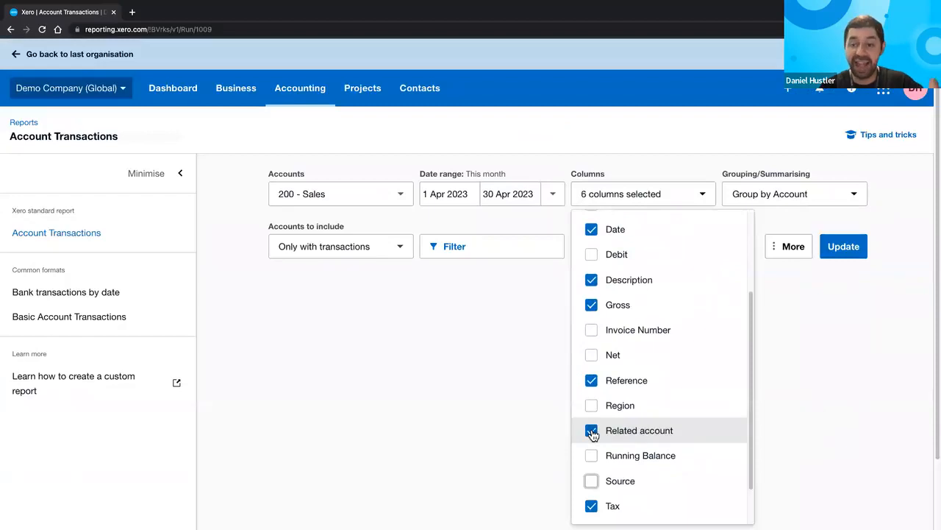
- Group the Sales Transactions report by Contact and rerun it, totalling 2,238.18 gross
click(809, 304)
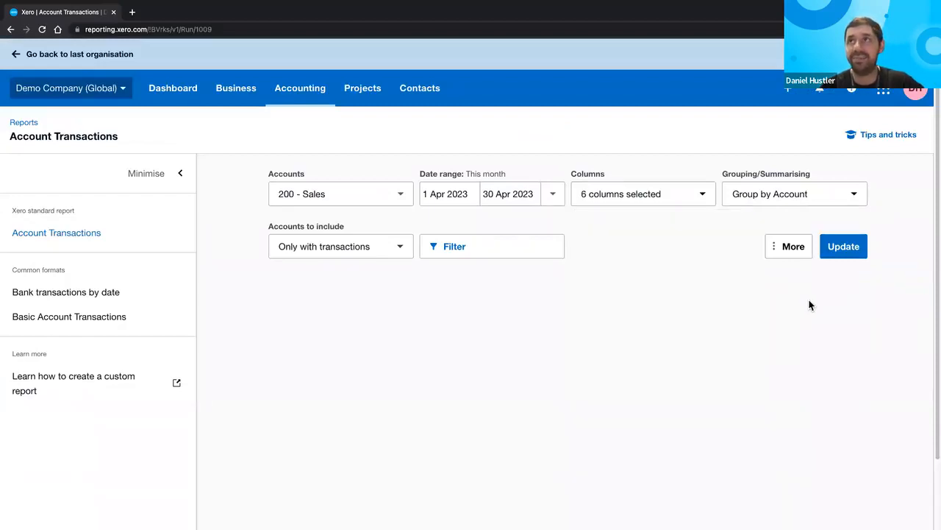
click(809, 194)
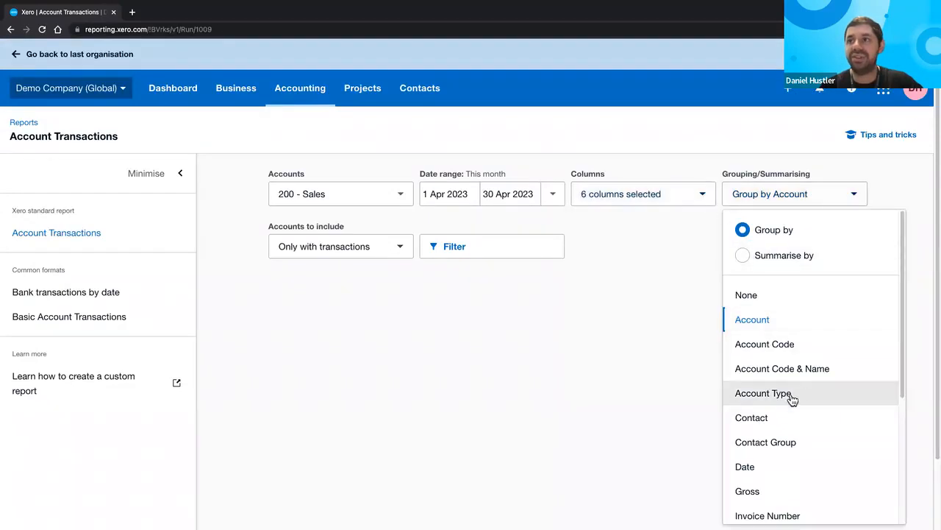
click(770, 418)
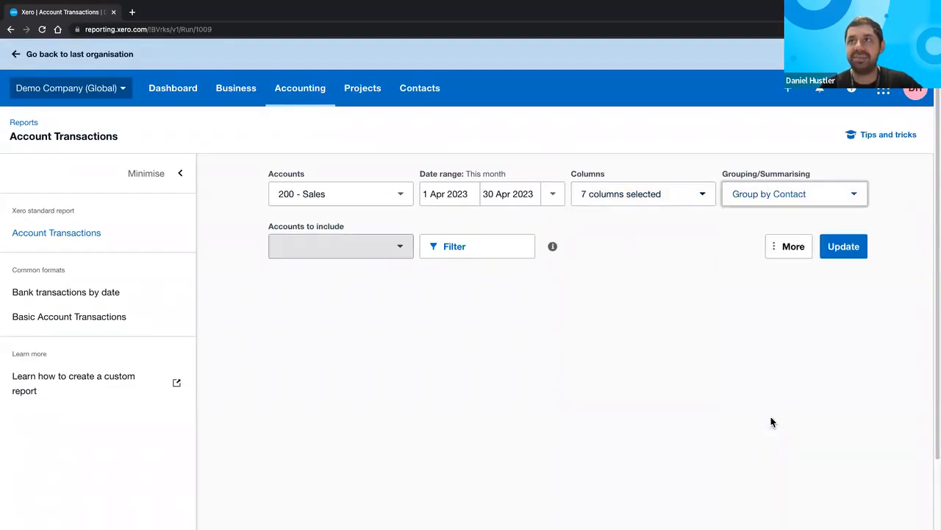
click(832, 248)
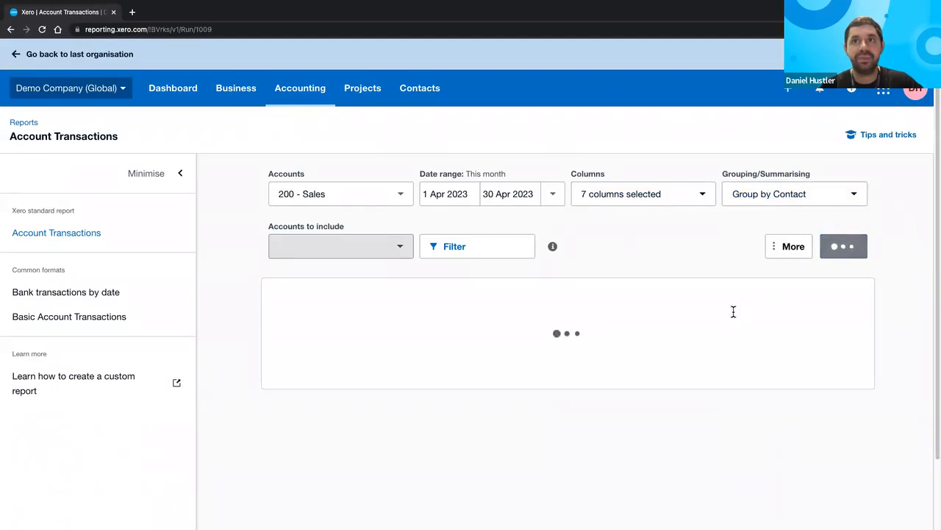
scroll(733, 315, down, 2)
scroll(733, 312, down, 5)
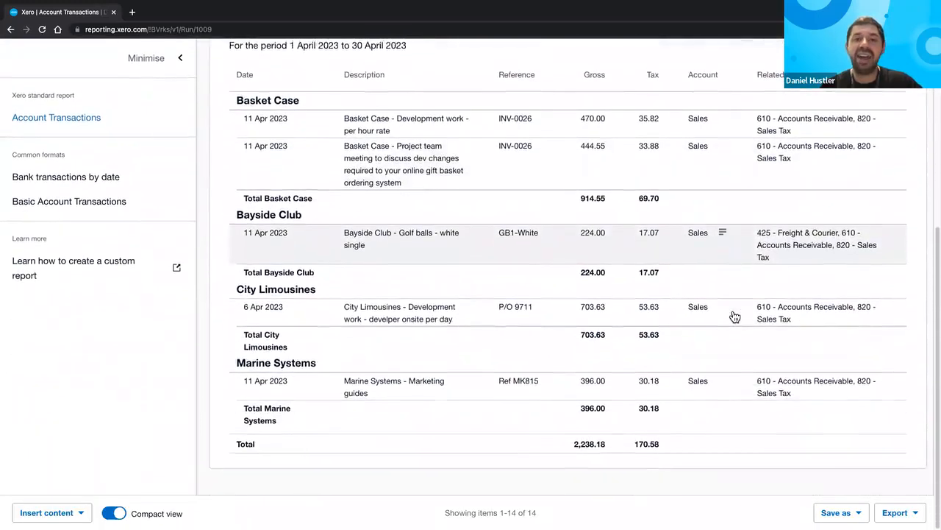
scroll(735, 316, up, 1)
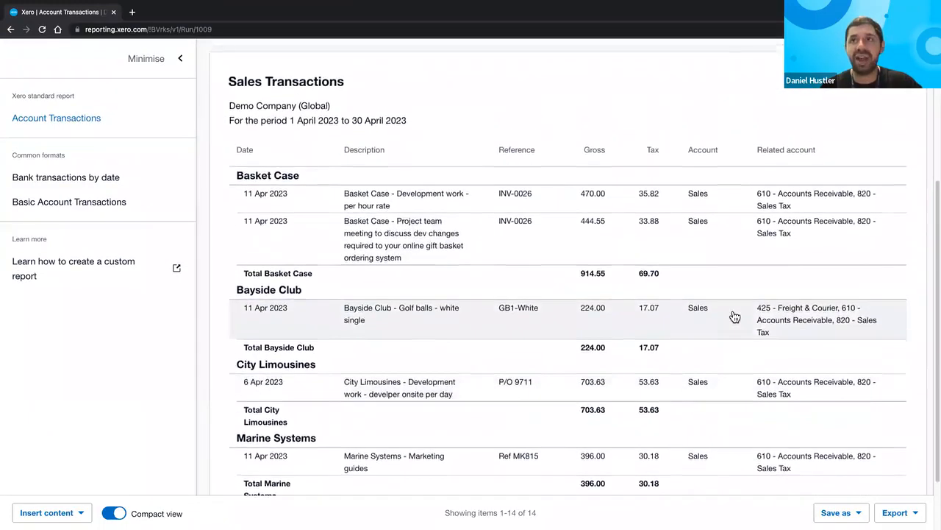
scroll(734, 316, up, 1)
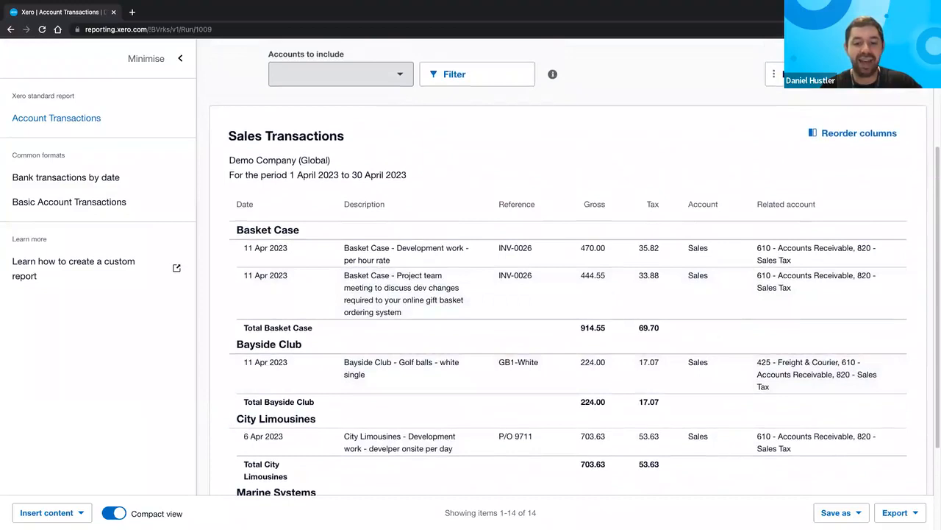
scroll(676, 372, up, 1)
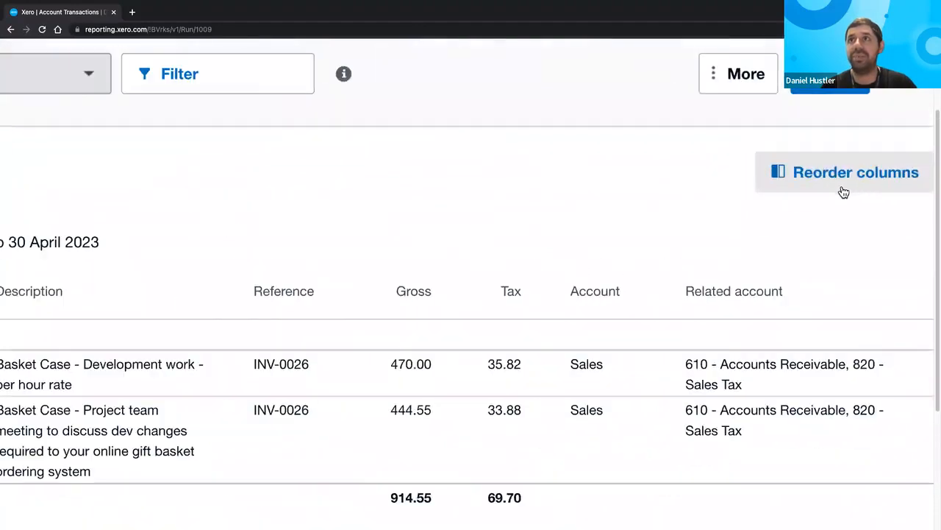
click(847, 176)
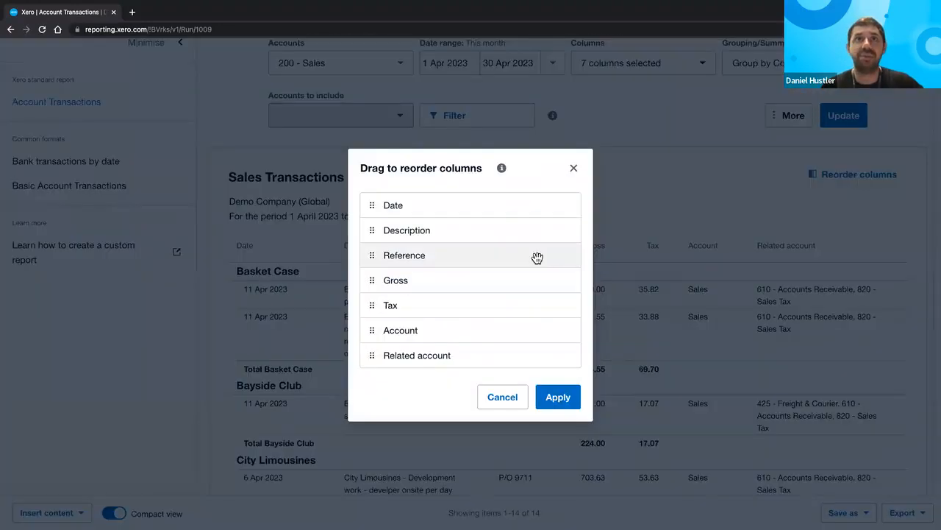
drag(538, 257, 540, 229)
click(566, 397)
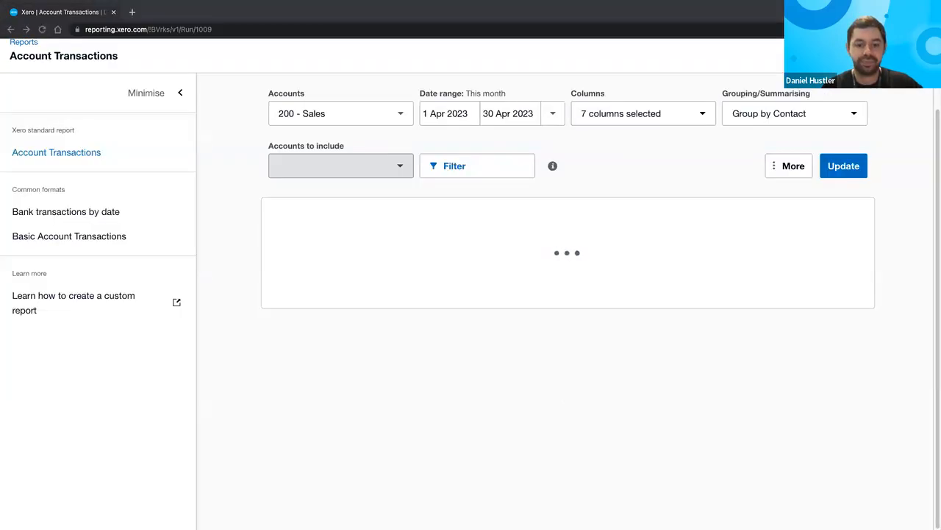
scroll(455, 386, up, 3)
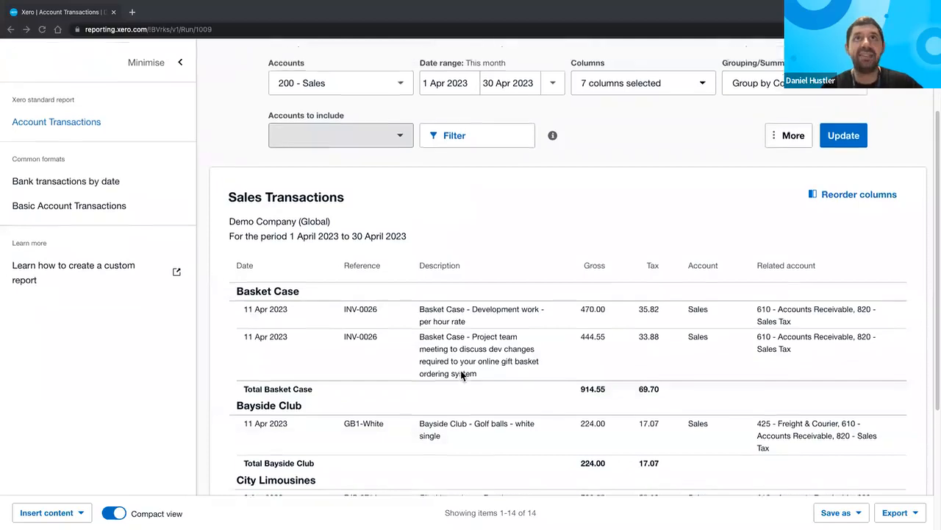
click(464, 245)
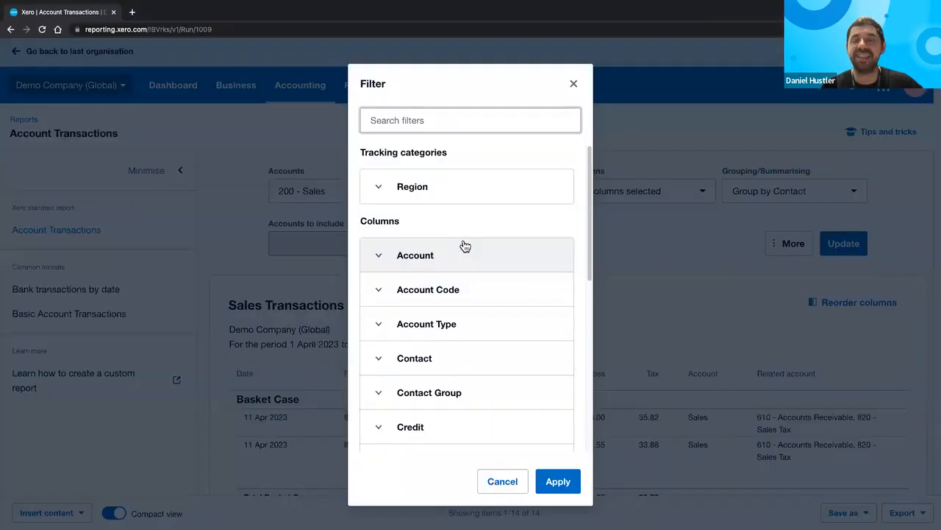
scroll(478, 275, down, 3)
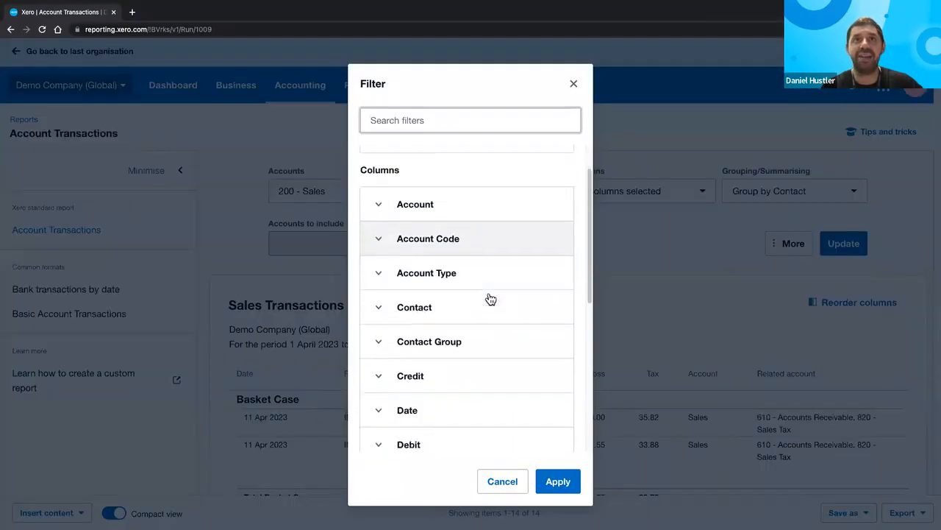
scroll(490, 298, up, 2)
scroll(489, 299, up, 1)
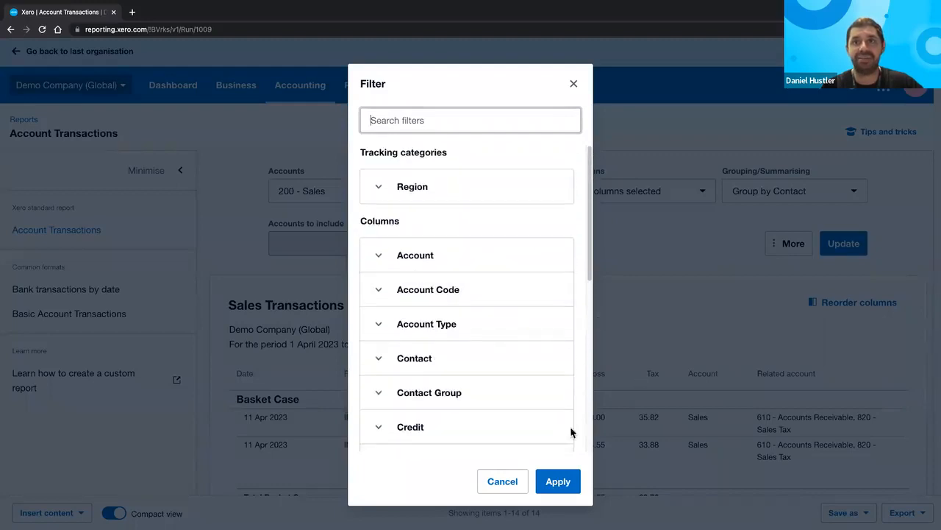
click(503, 481)
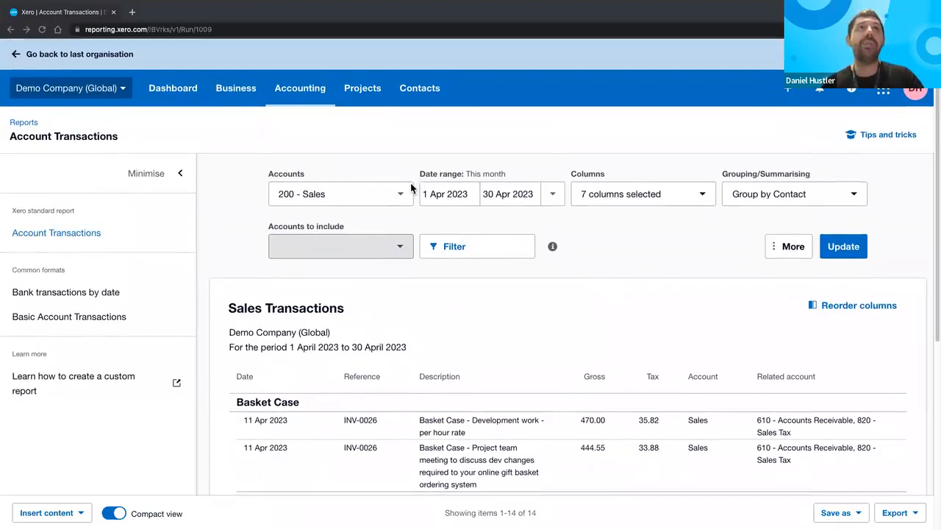
- Search 'top customer' and open the Receivable Invoice Summary - Top customers report
click(4, 123)
click(21, 124)
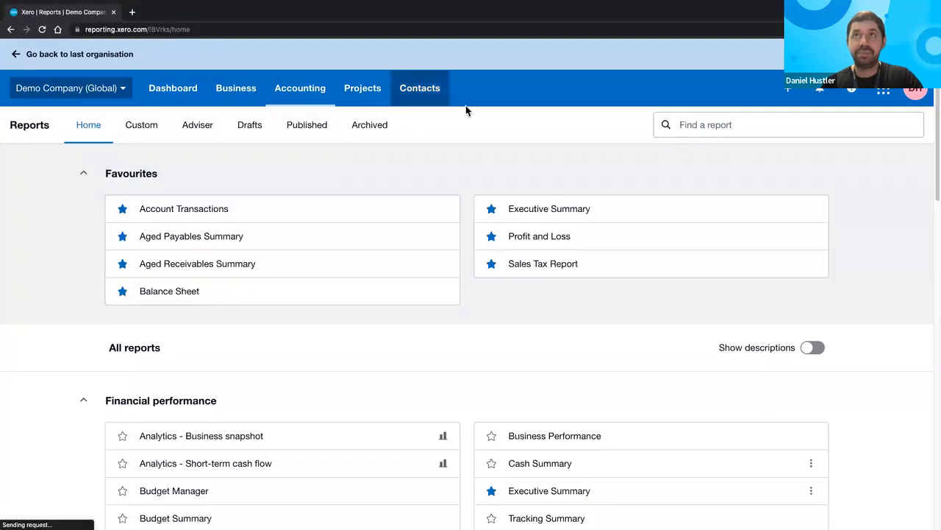
click(724, 126)
text(top customer)
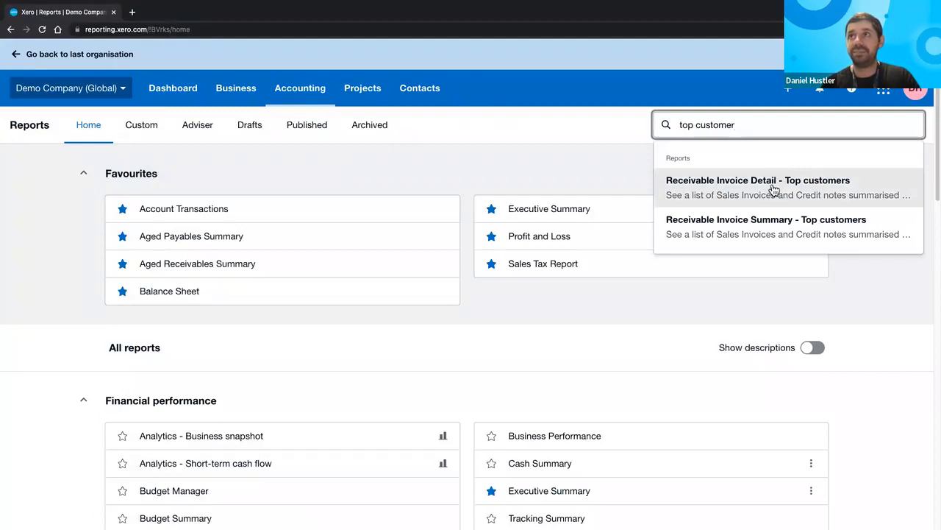
click(750, 230)
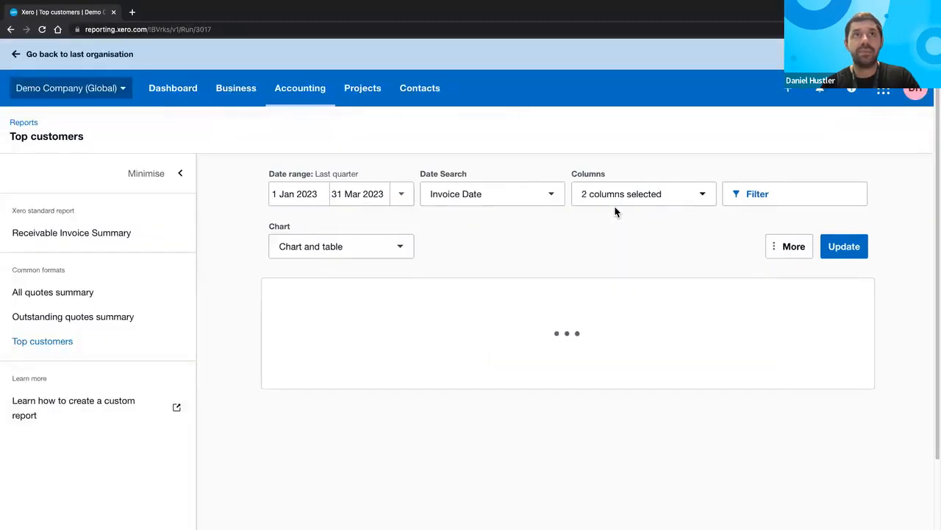
scroll(615, 211, down, 5)
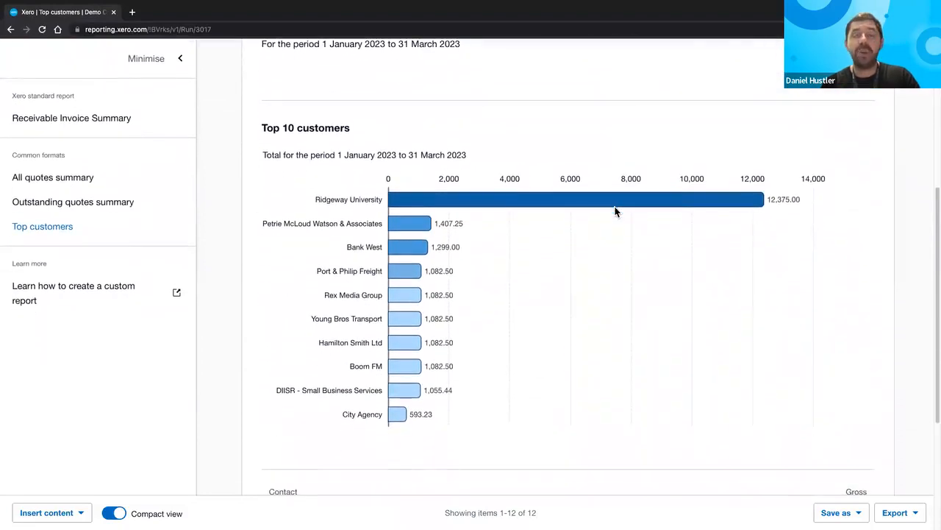
scroll(615, 211, down, 4)
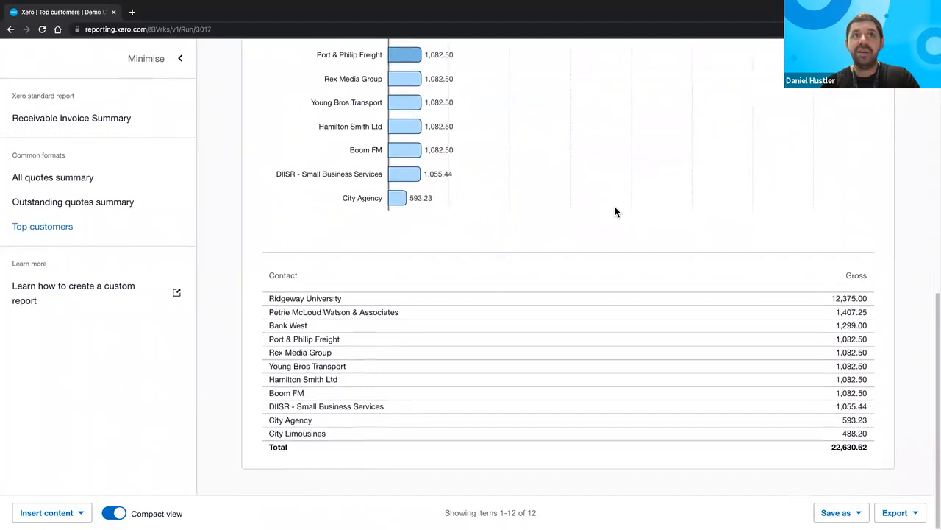
scroll(531, 302, up, 4)
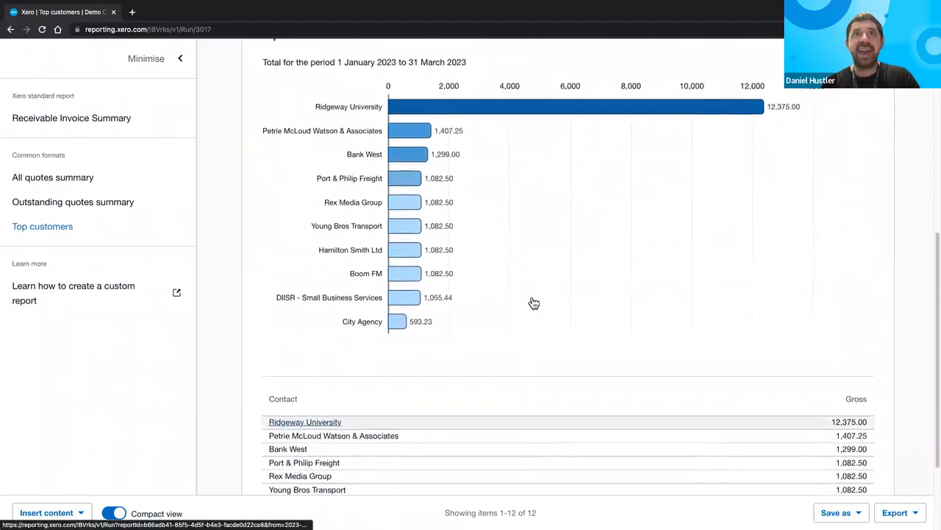
scroll(534, 303, up, 1)
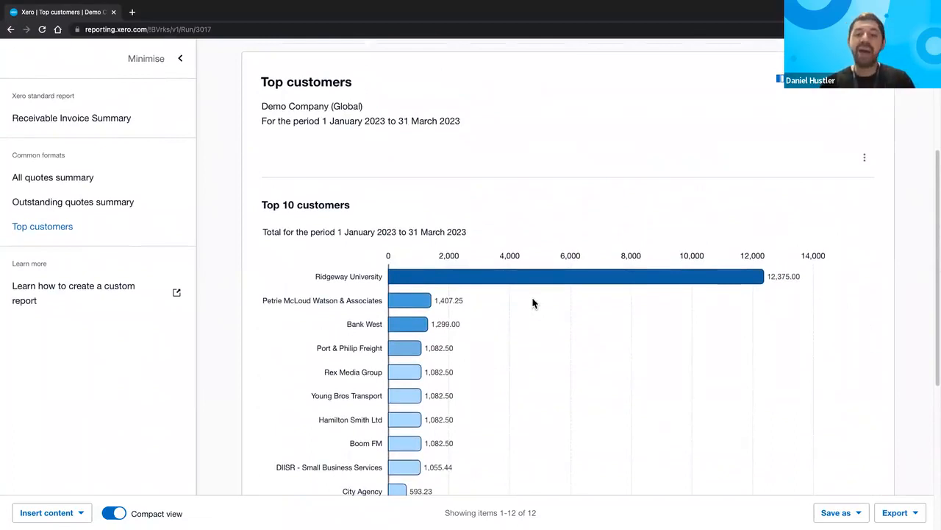
scroll(533, 302, up, 4)
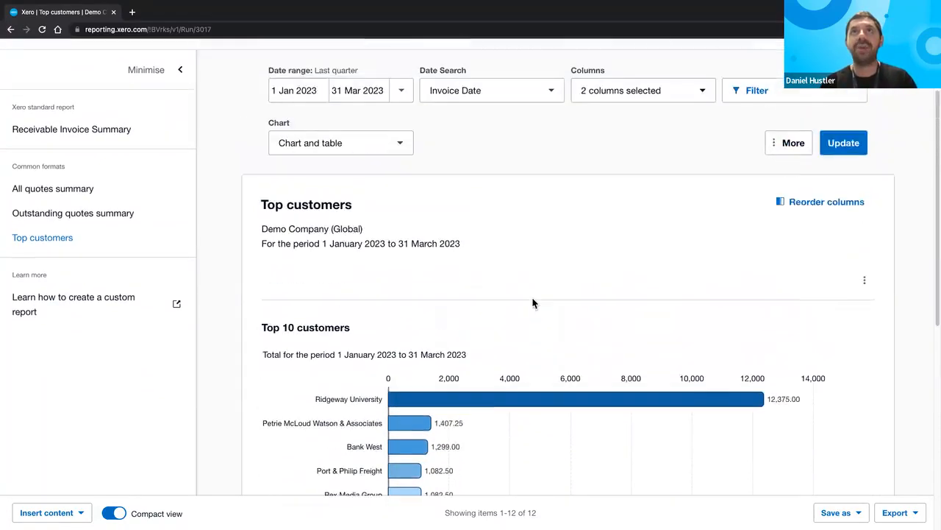
- Set the chart option to 'Chart only' and update the report
click(395, 247)
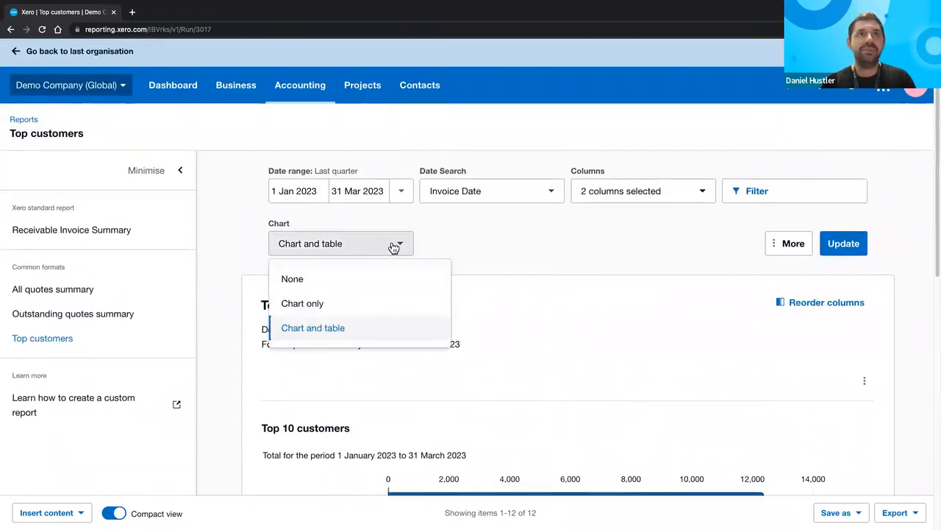
click(357, 303)
click(852, 240)
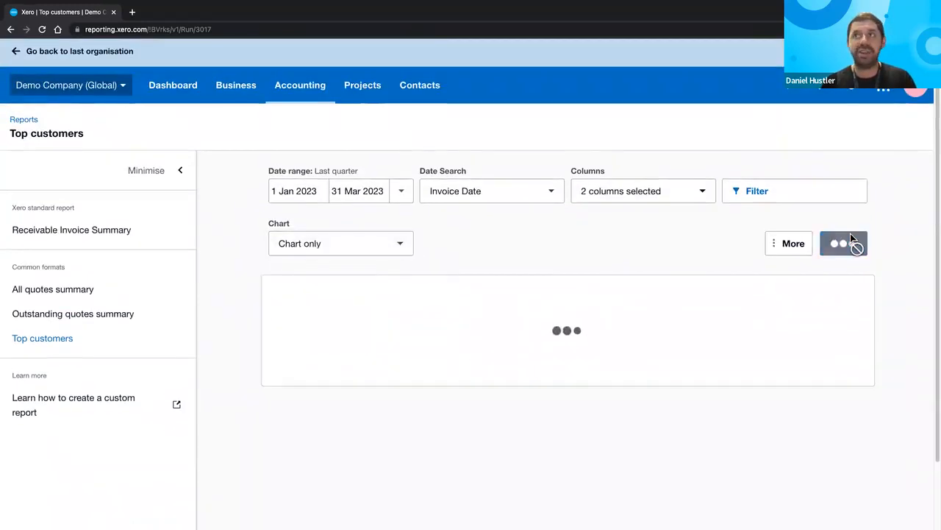
scroll(851, 234, down, 3)
scroll(850, 239, down, 2)
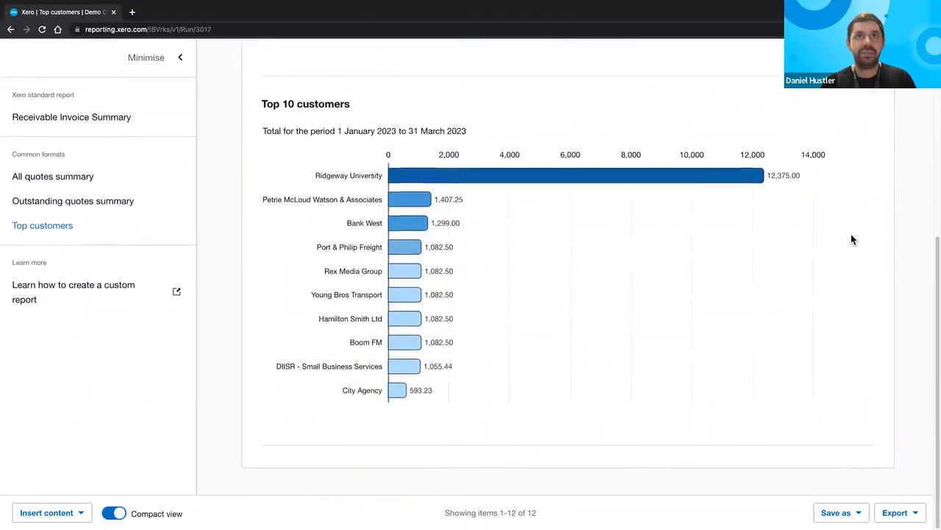
scroll(851, 239, up, 5)
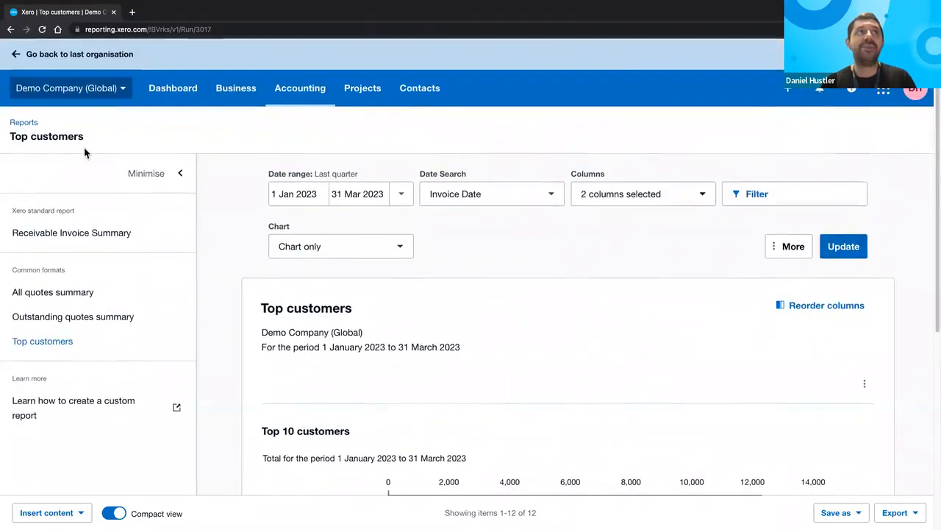
- Search 'income by cont' and open Income and Expenses by Contact - Income by Contact
click(31, 124)
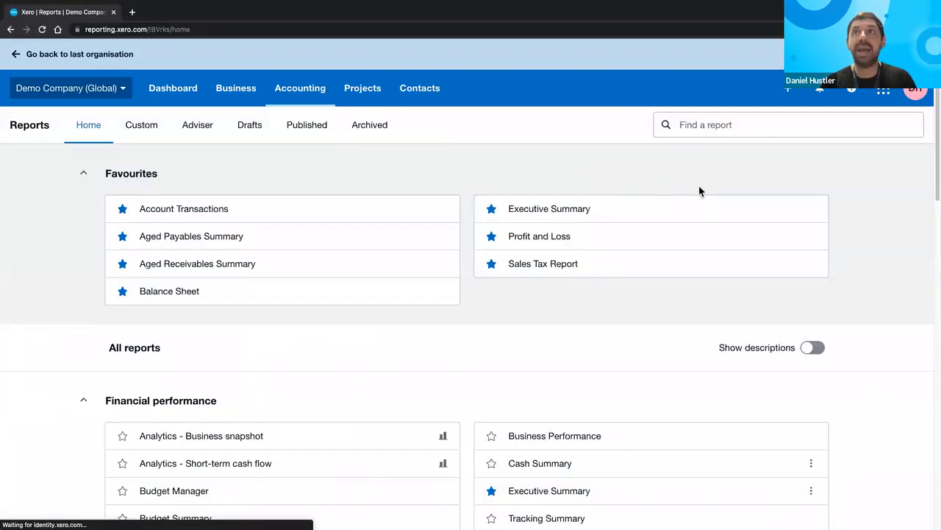
click(698, 124)
text(income)
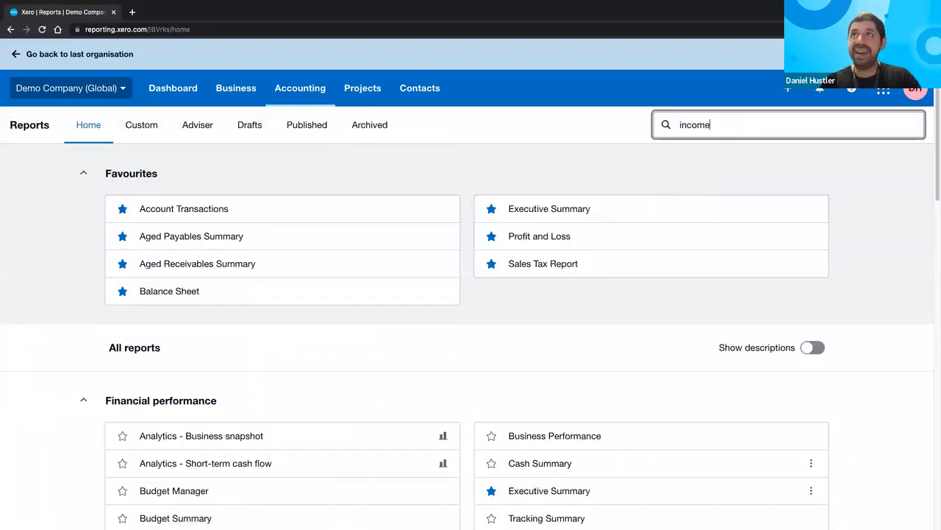
text( by cont)
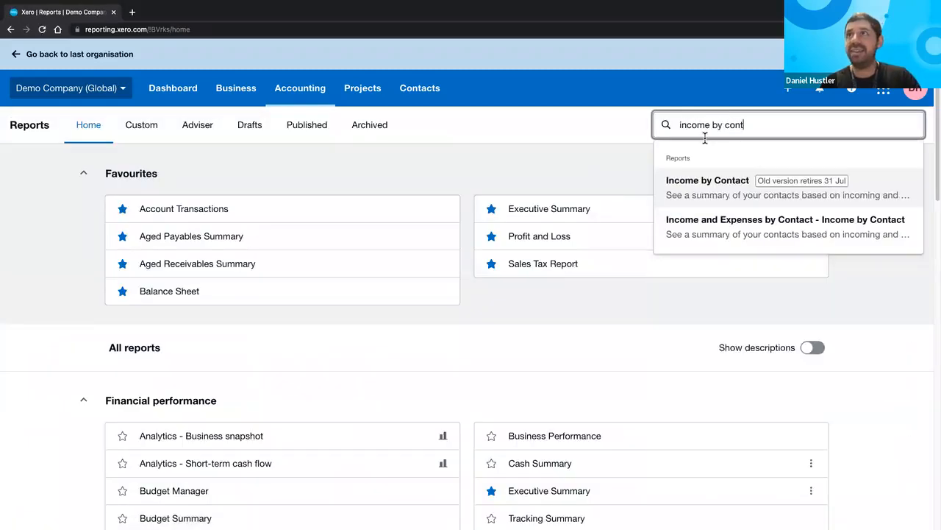
click(700, 228)
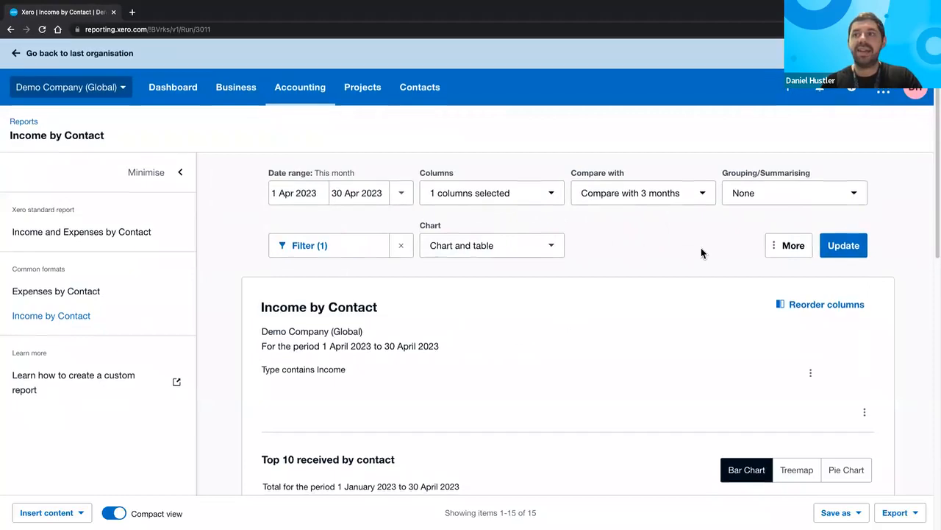
- Switch the income-by-contact chart from treemap to pie chart
scroll(701, 247, down, 5)
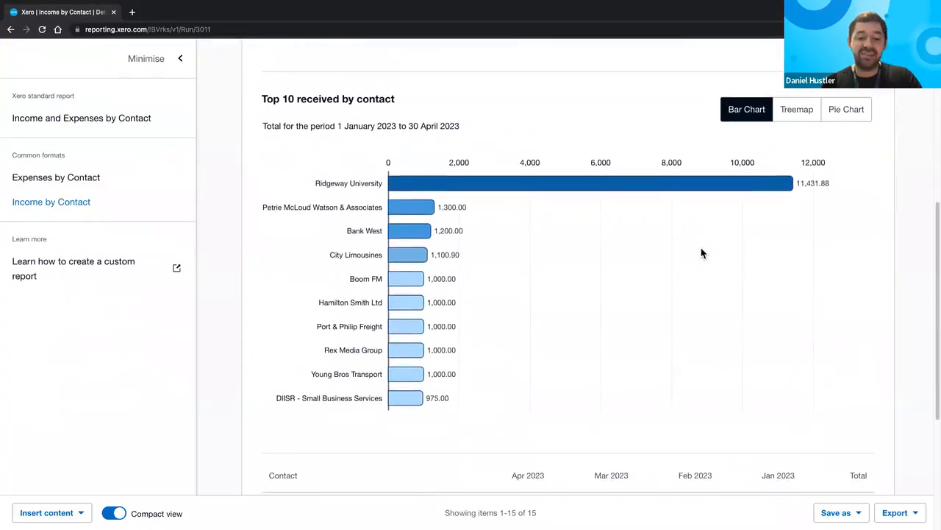
click(798, 111)
click(846, 109)
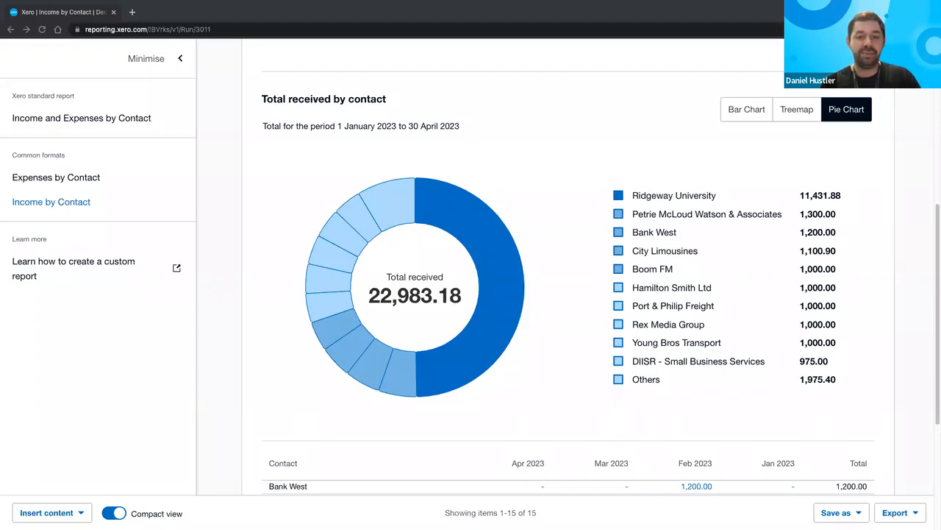
- Return to the slideshow and reveal the Next steps point 'Try out the new reports'
key(ctrl+Left)
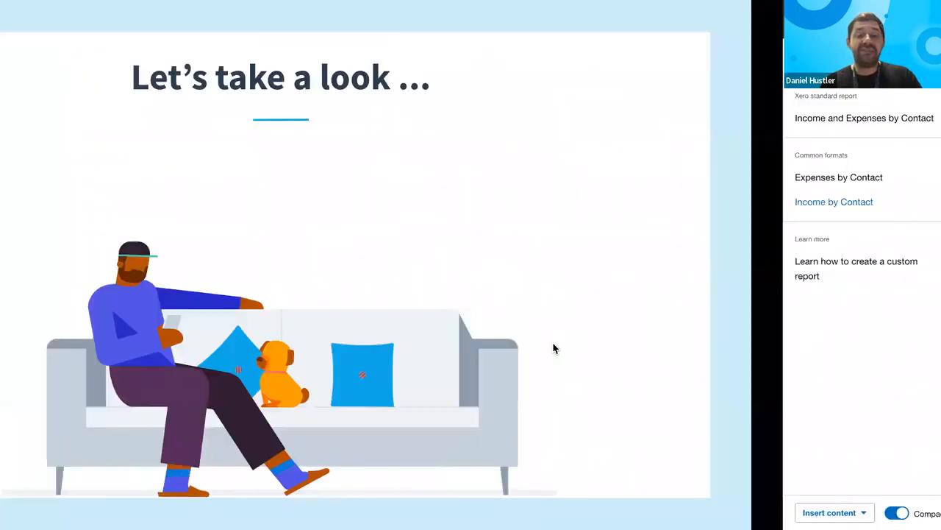
key(Right)
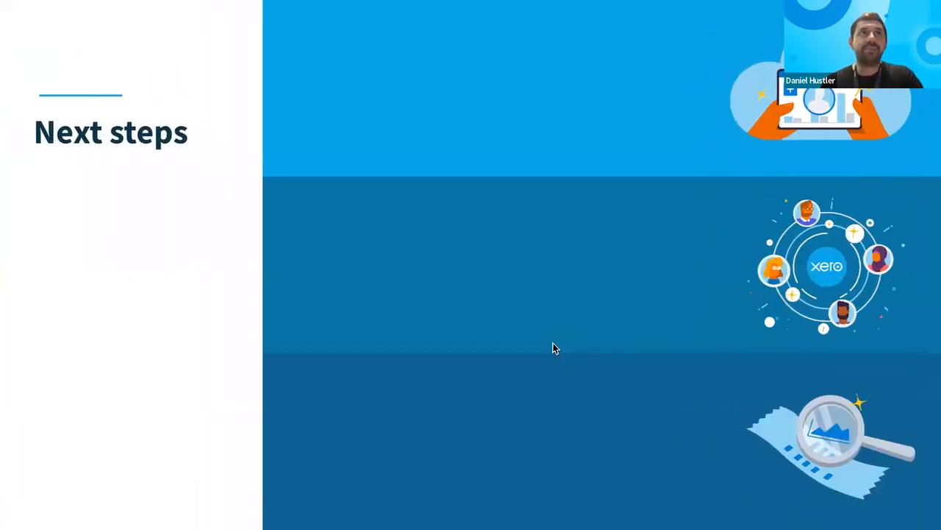
key(Right)
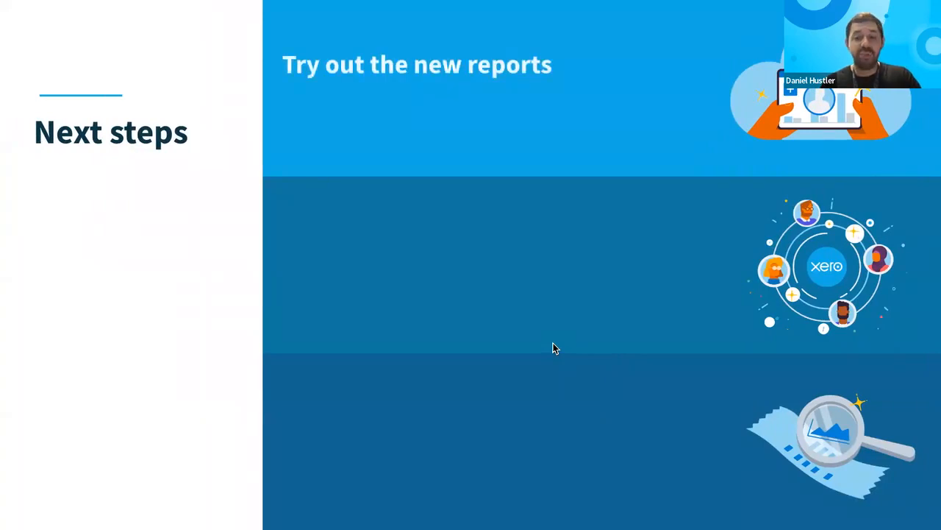